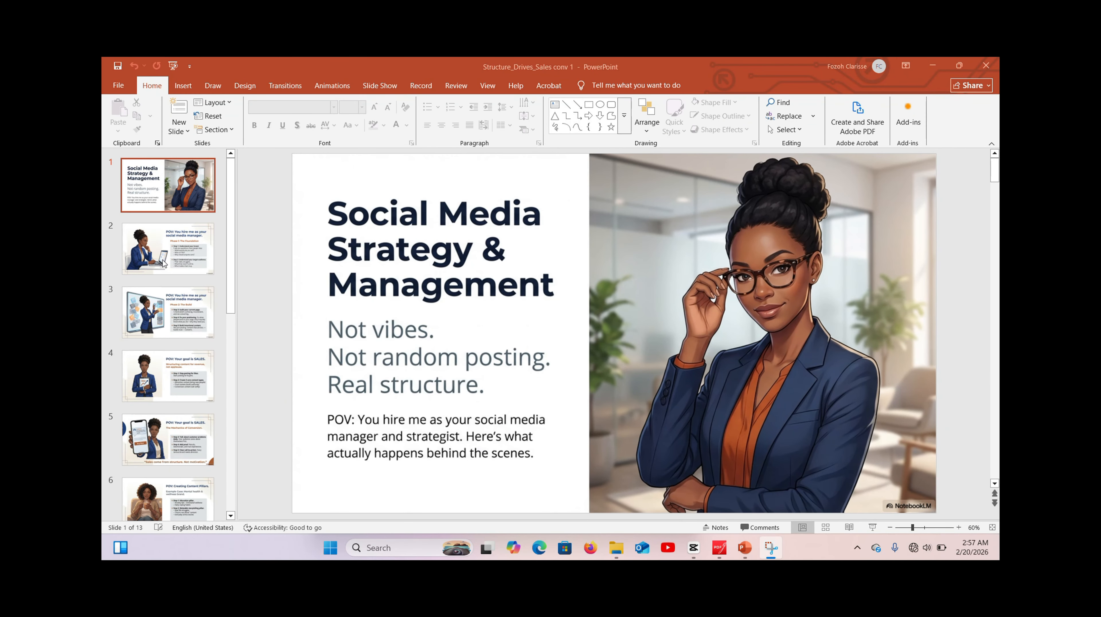
- Look through the slides of the Social Media Strategy & Management presentation, from slide 2 onward
left_click(166, 264)
left_click(186, 317)
left_click(193, 368)
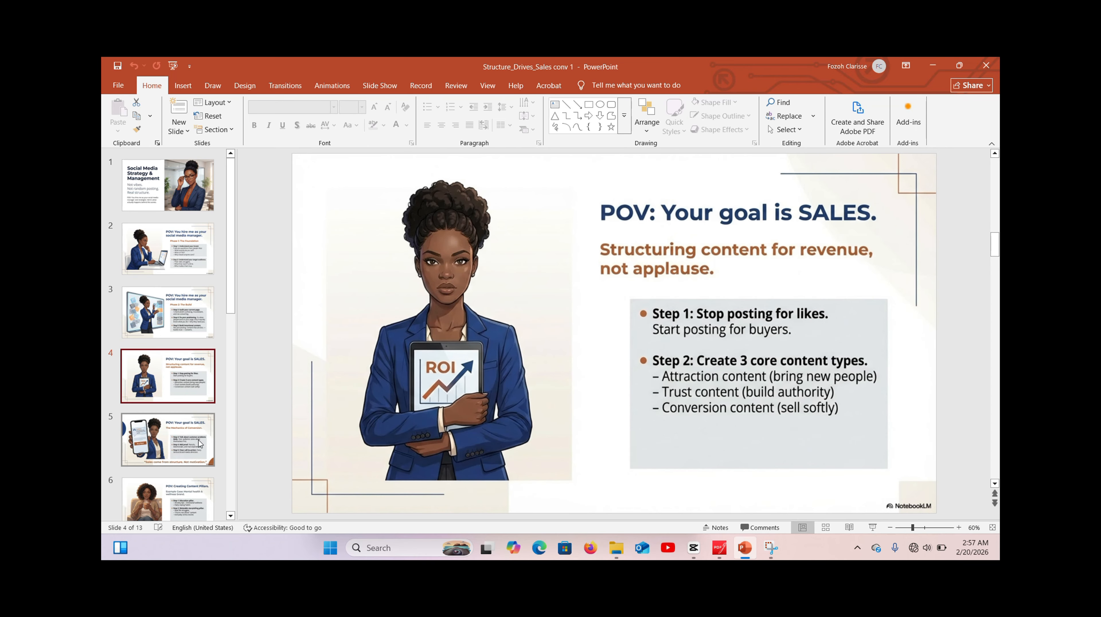
left_click(190, 436)
left_click_drag(232, 304, 234, 366)
left_click(190, 358)
left_click(188, 416)
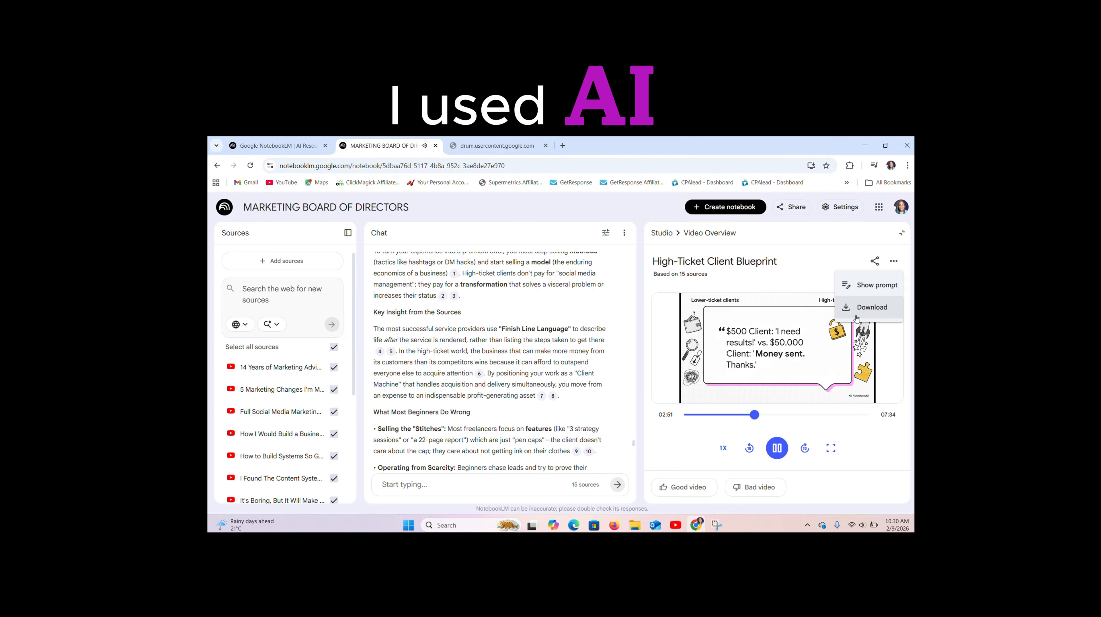
left_click(855, 317)
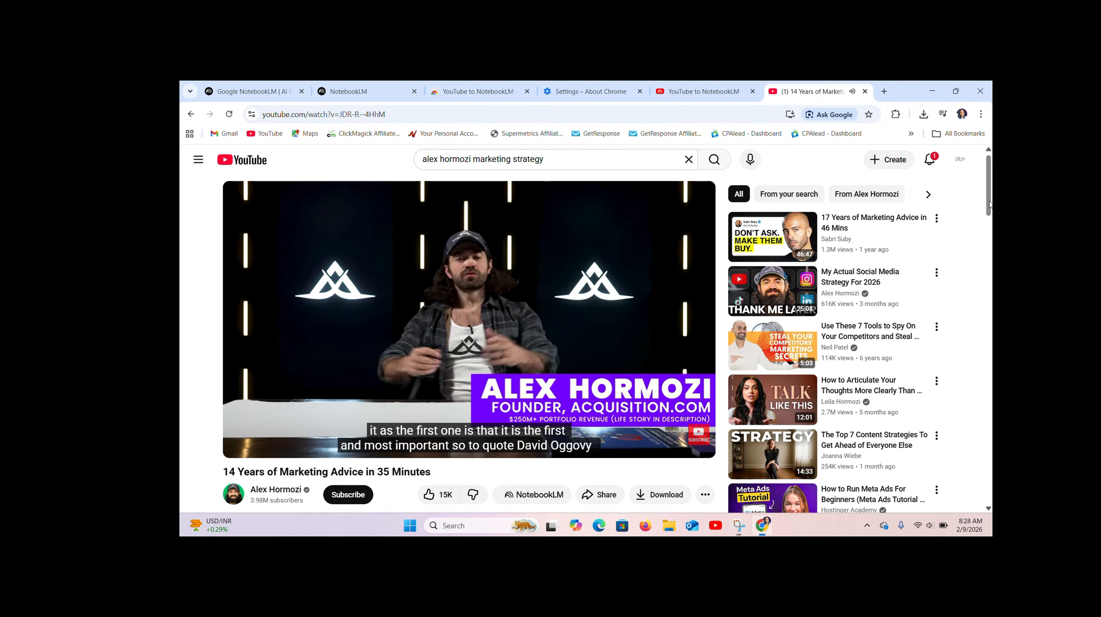
scroll(907, 337, "down", 2)
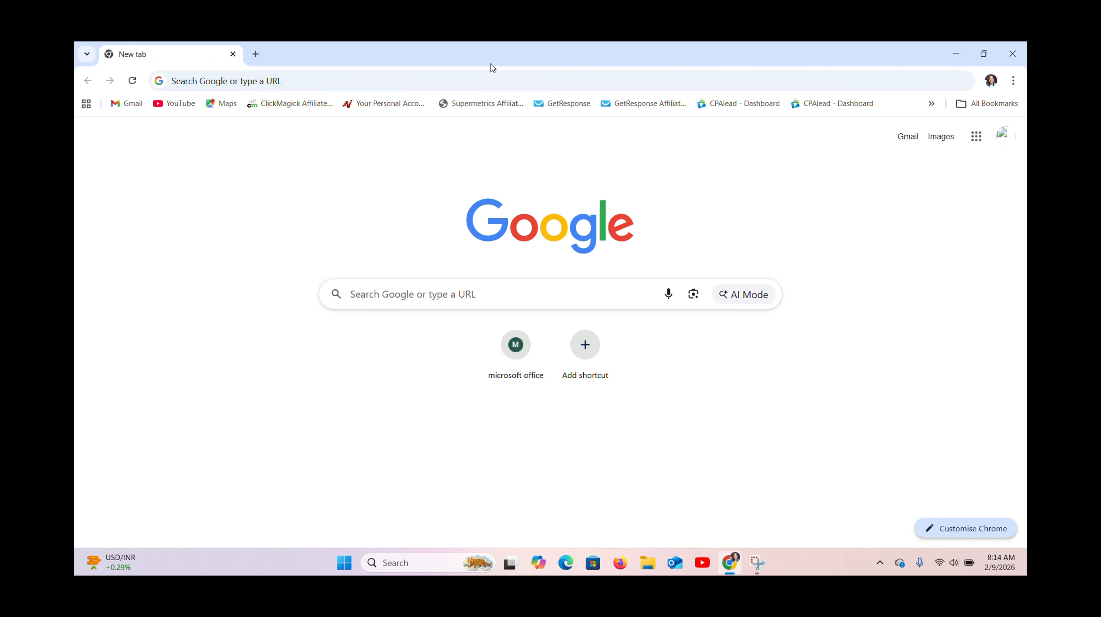
- Search Google for notebooklm and open the NotebookLM web app from its official site
left_click(401, 295)
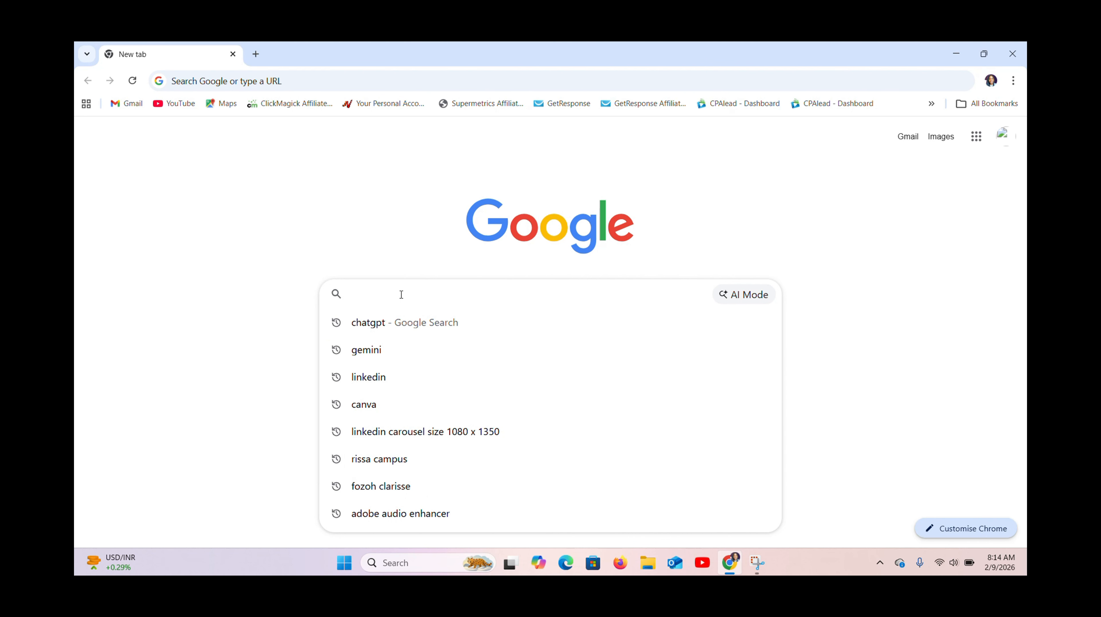
type("notebo")
key("Return")
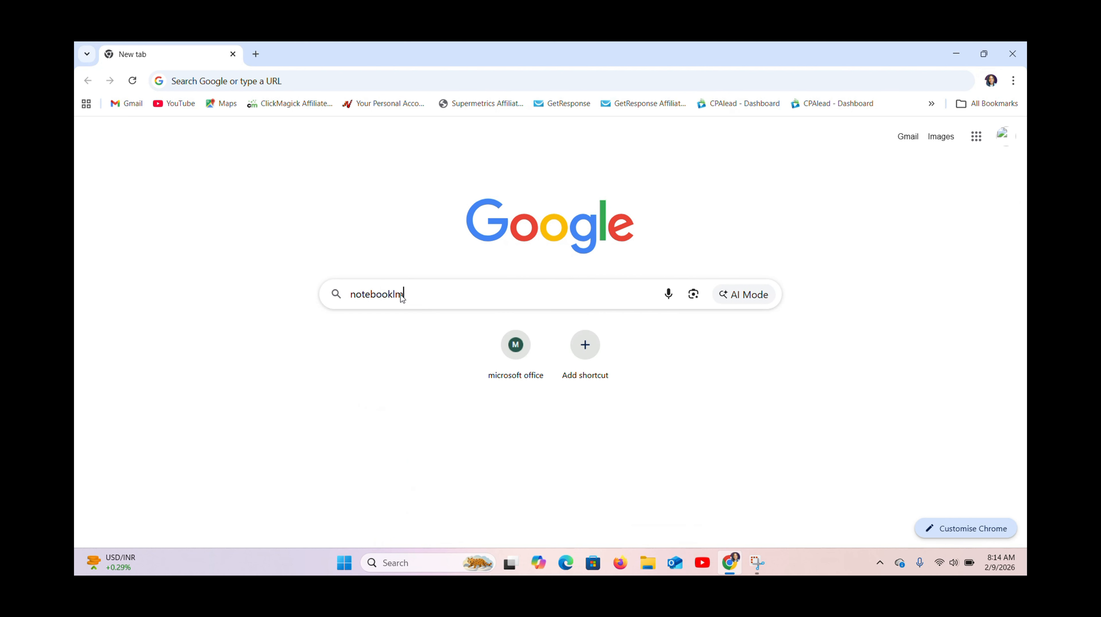
left_click(270, 256)
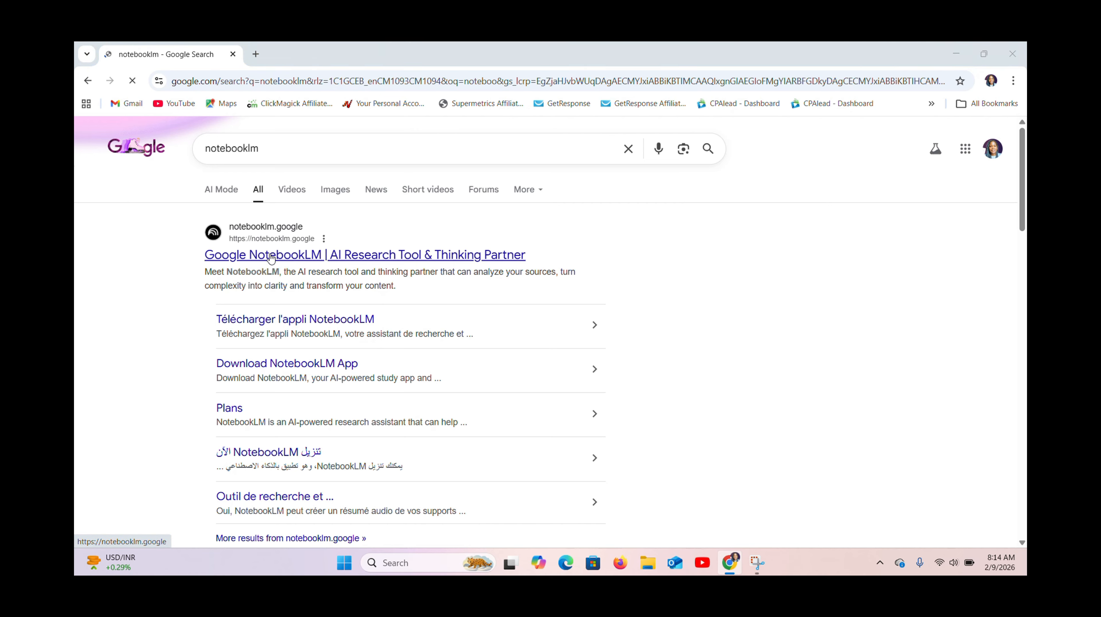
left_click(585, 404)
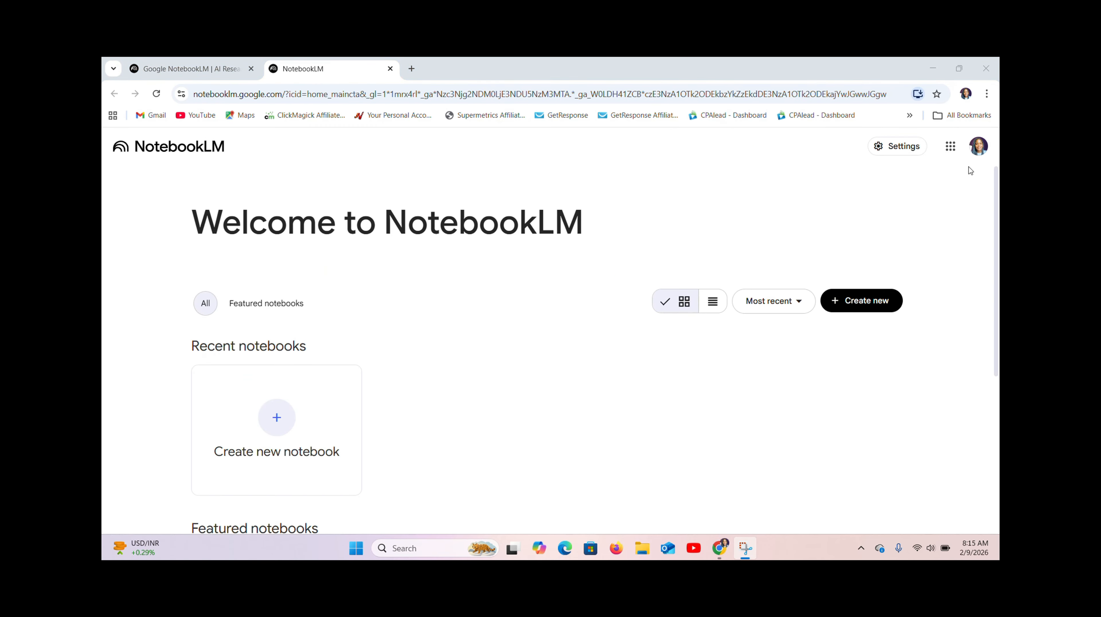
- Create a new notebook from the NotebookLM welcome page
scroll(996, 187, "down", 4)
scroll(995, 187, "up", 4)
left_click(271, 425)
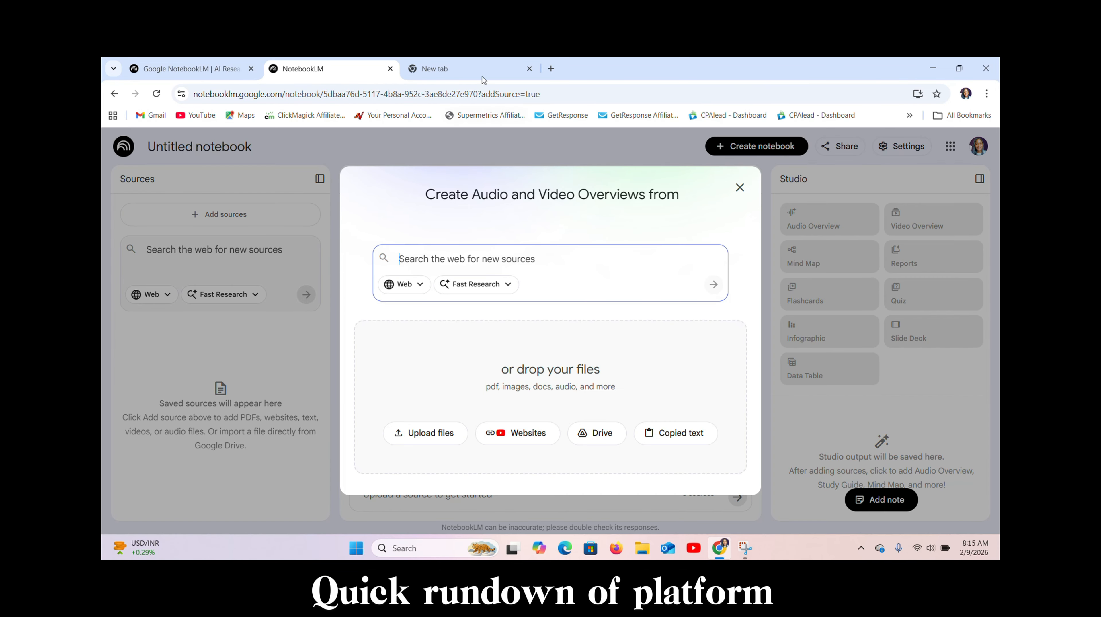
- Examine the search source choices and the research modes for adding sources, and close the source dialog
left_click(419, 284)
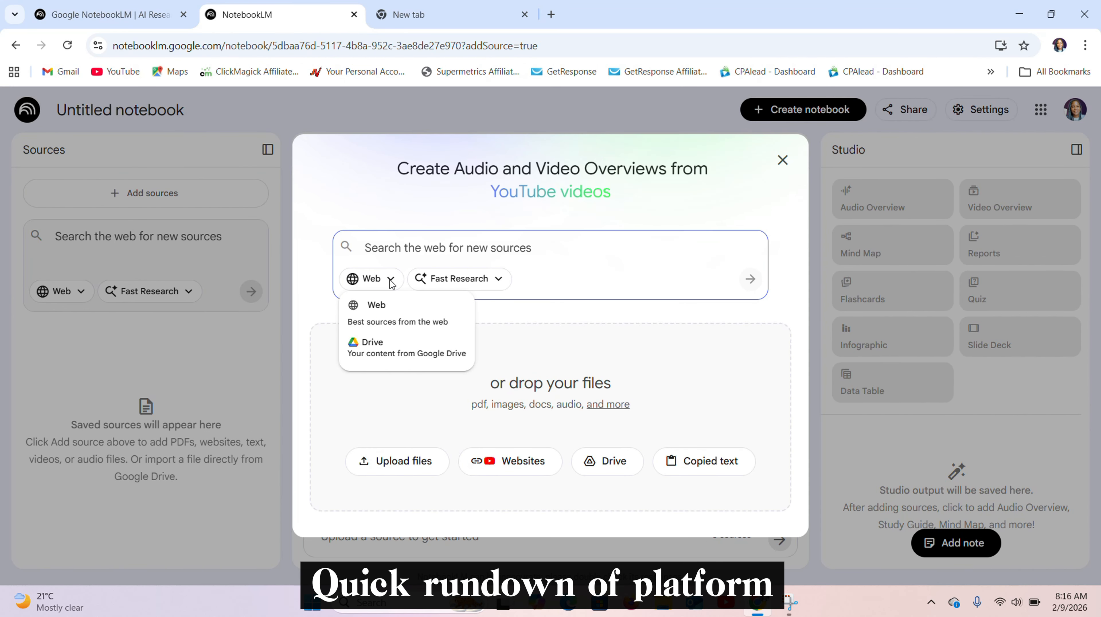
left_click(391, 282)
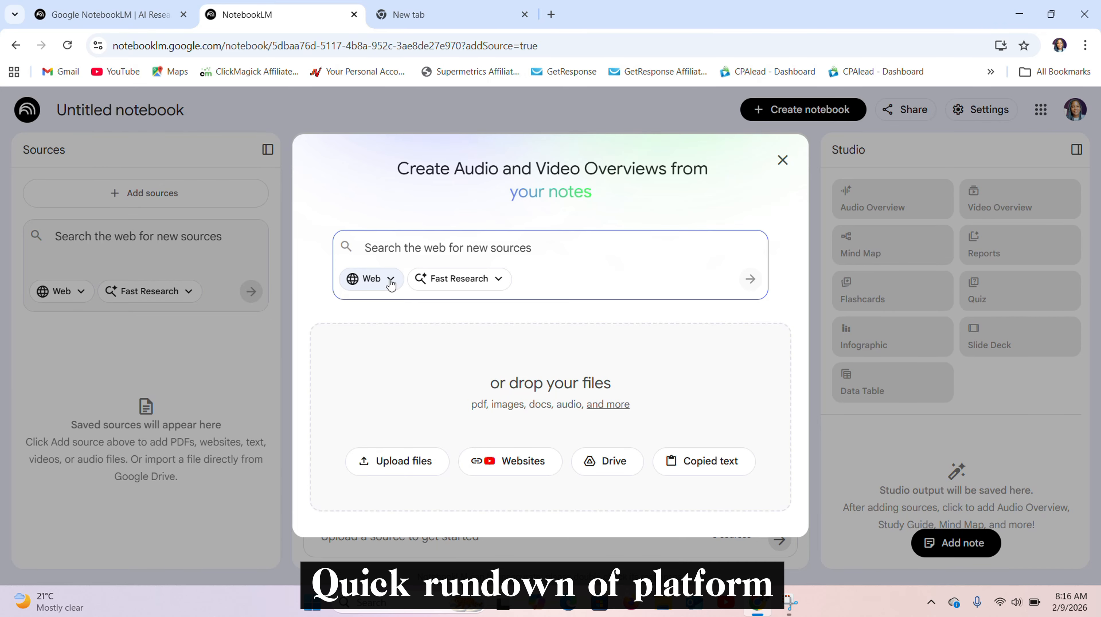
left_click(392, 281)
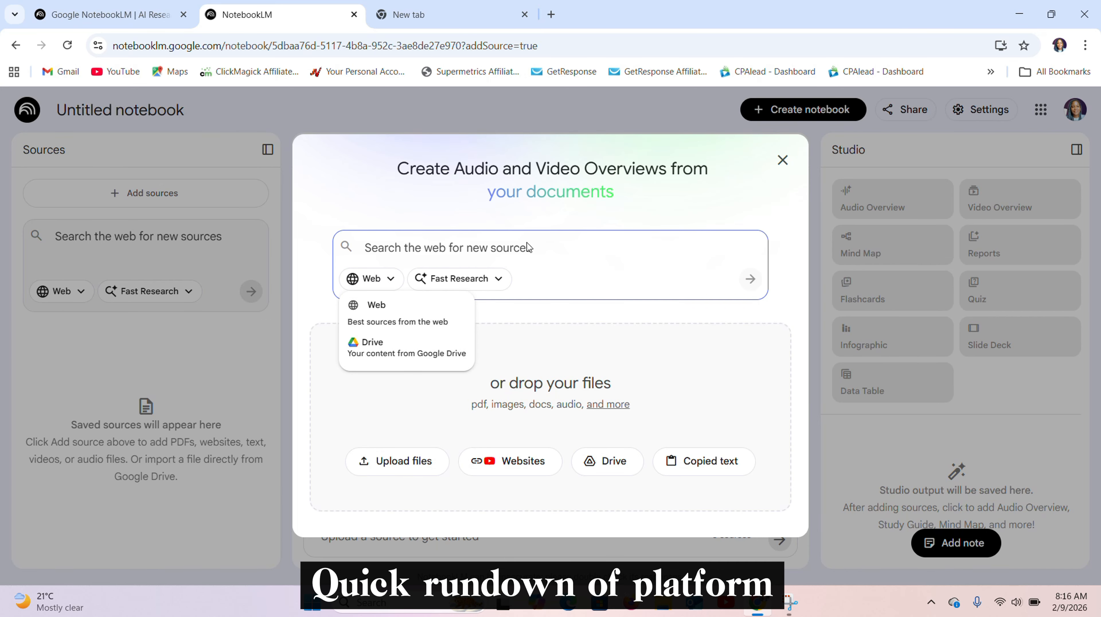
left_click(499, 281)
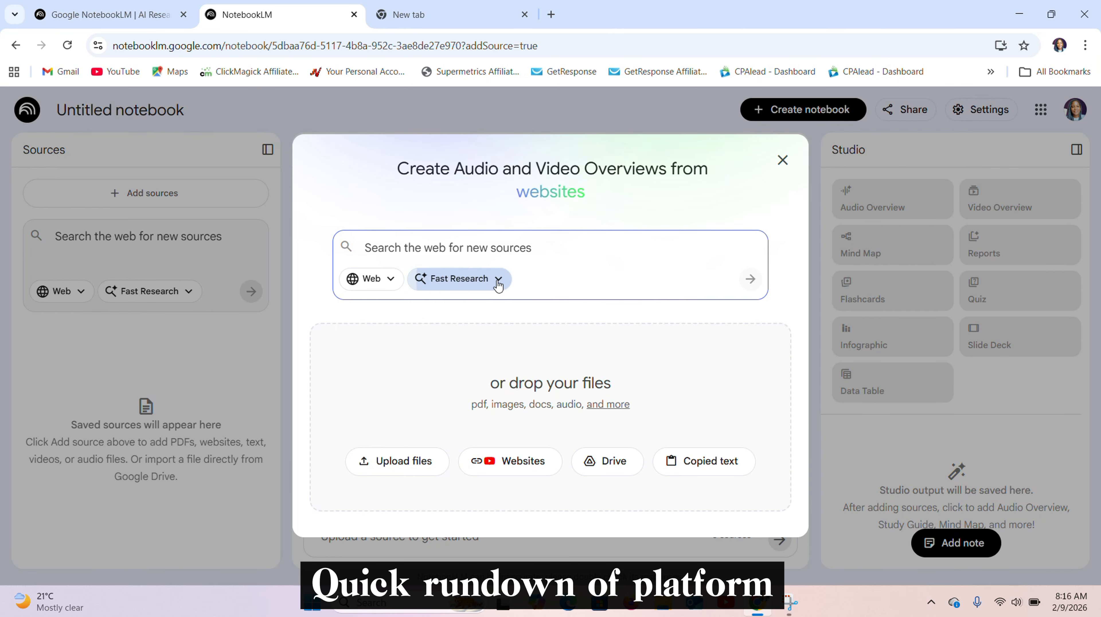
left_click(499, 280)
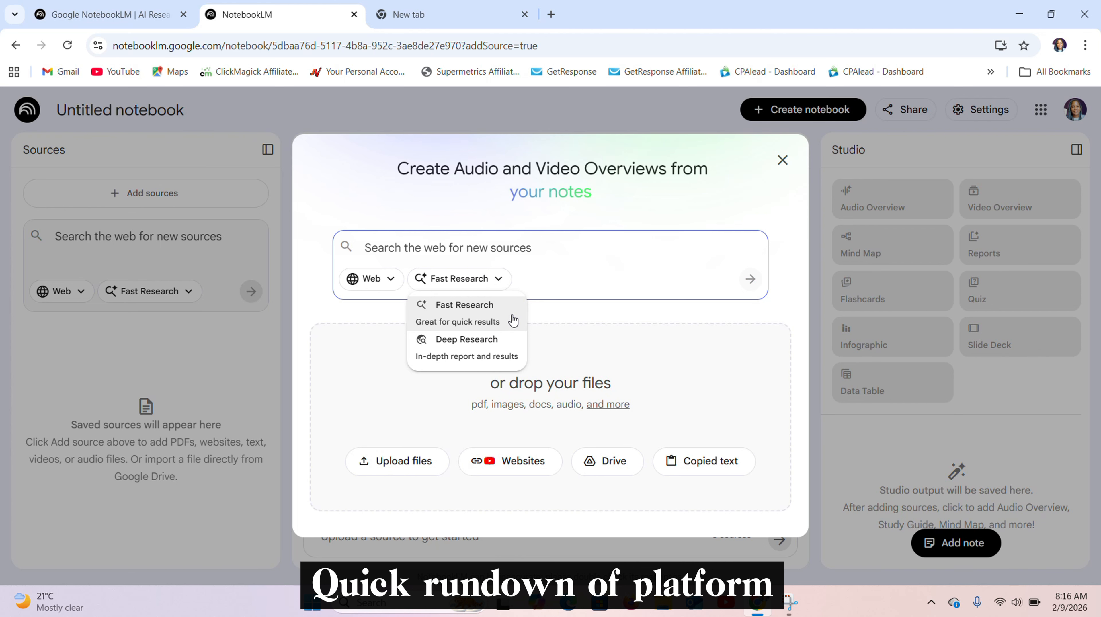
left_click(501, 279)
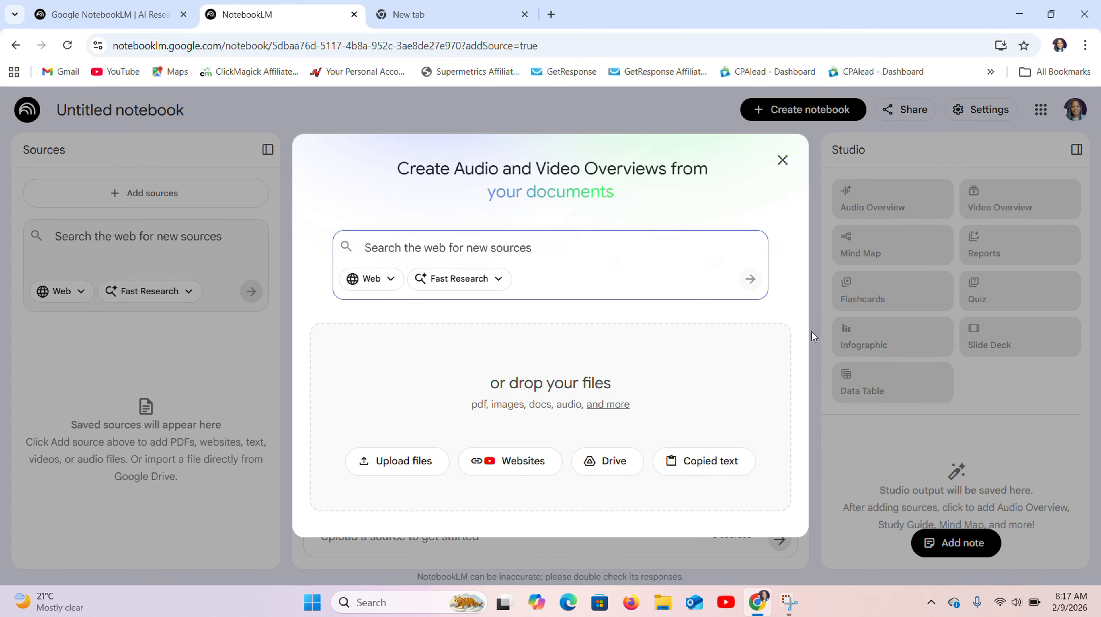
left_click(782, 161)
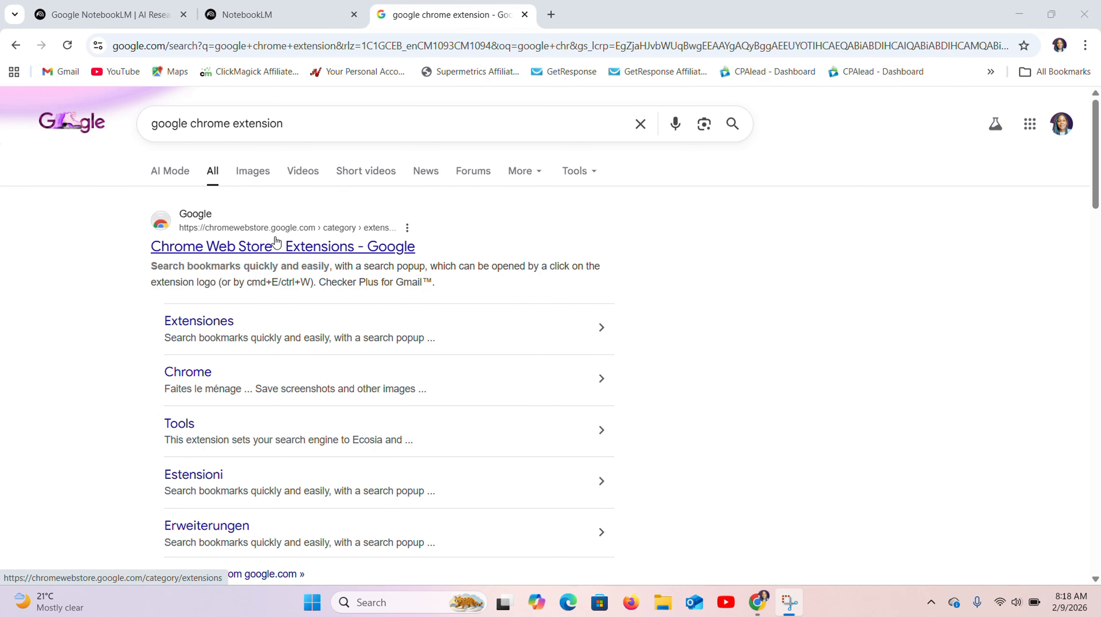
- Open the Chrome Web Store's extensions page, search for "youtube to no" and open the YouTube to NotebookLM extension
left_click(249, 256)
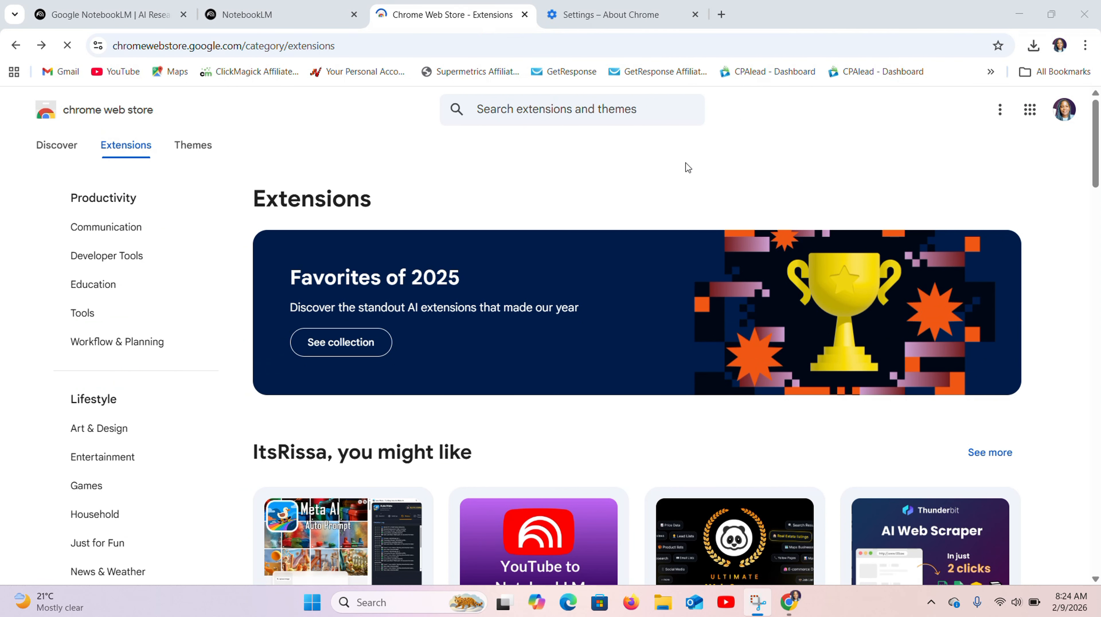
left_click_drag(1095, 134, 1092, 106)
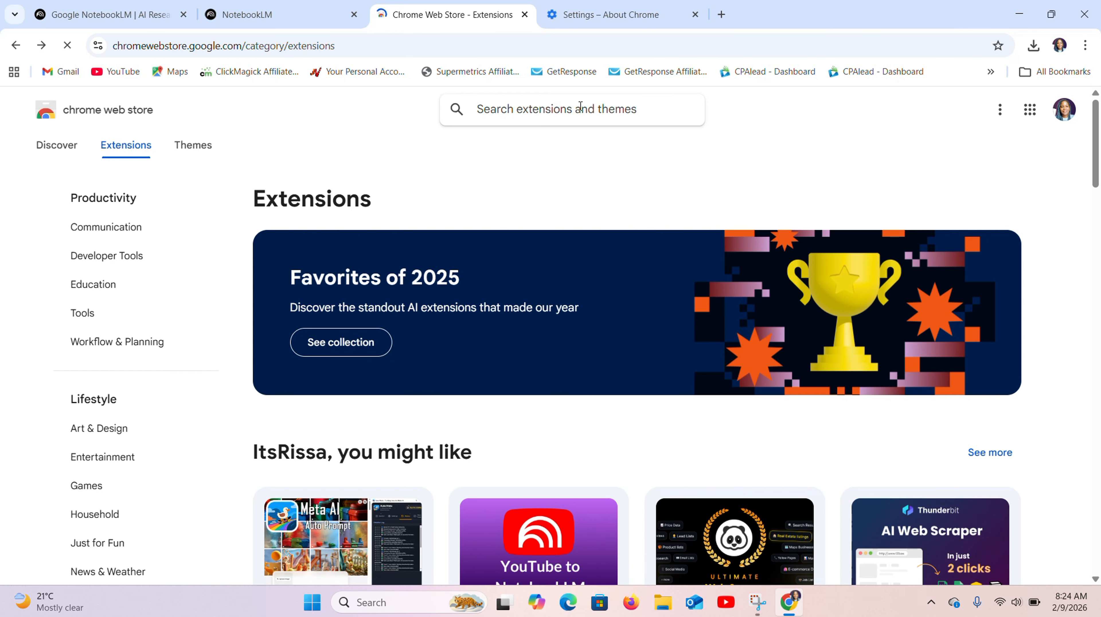
type("yo")
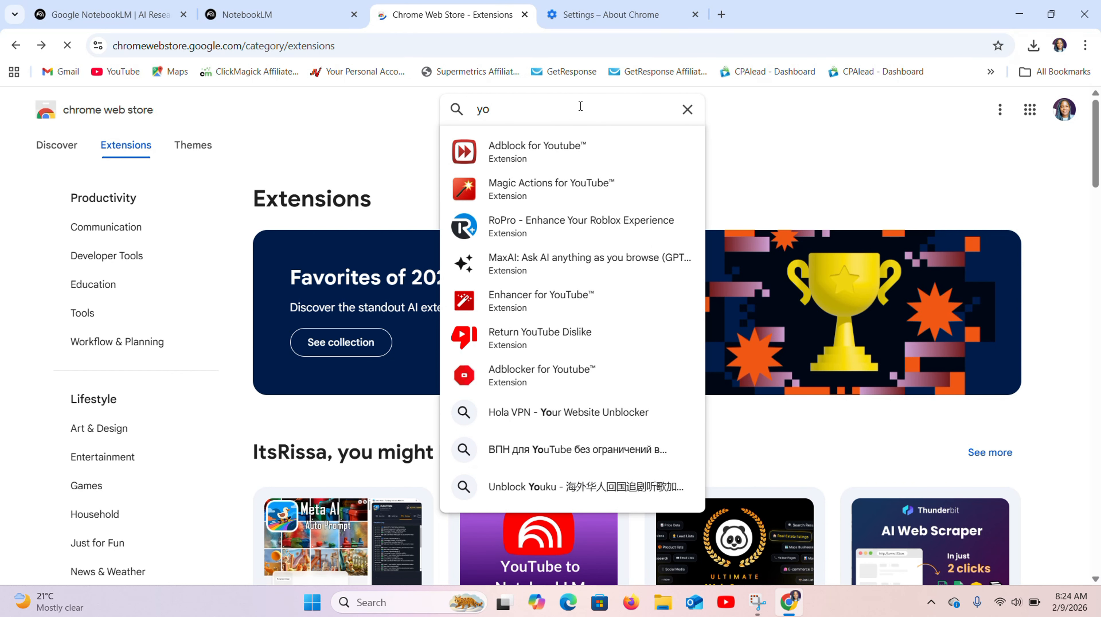
type("utub")
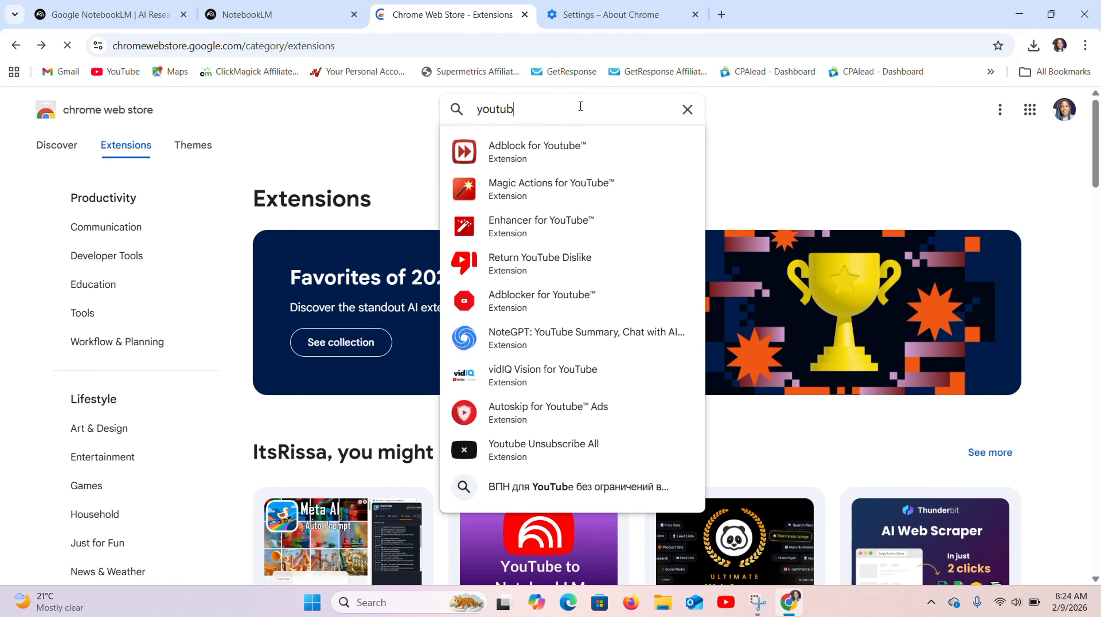
type("e t")
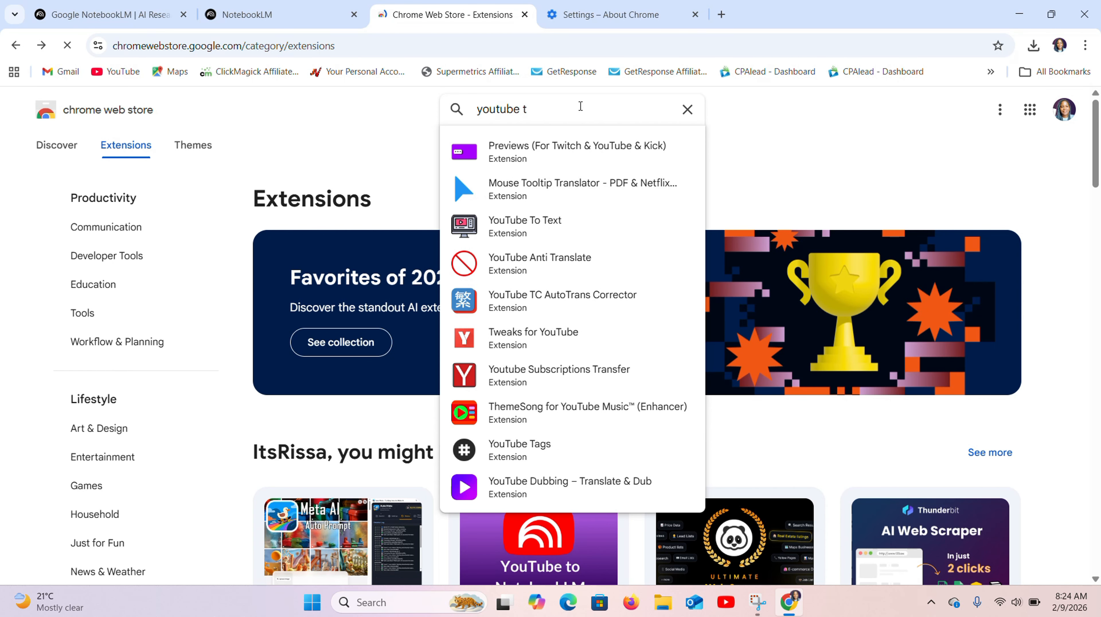
type("o no")
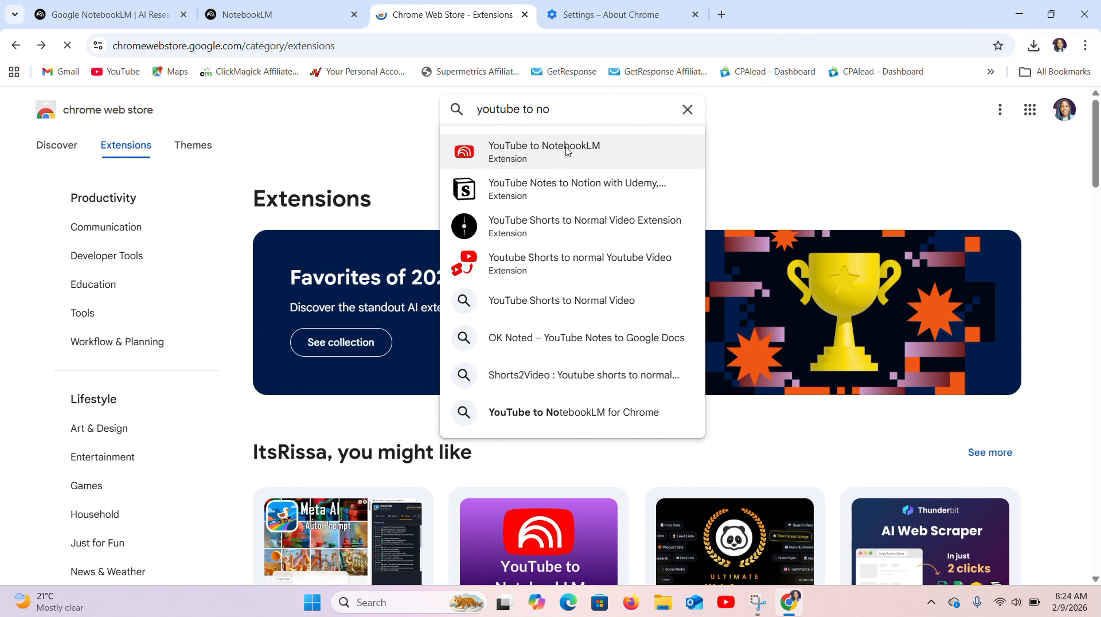
left_click(512, 150)
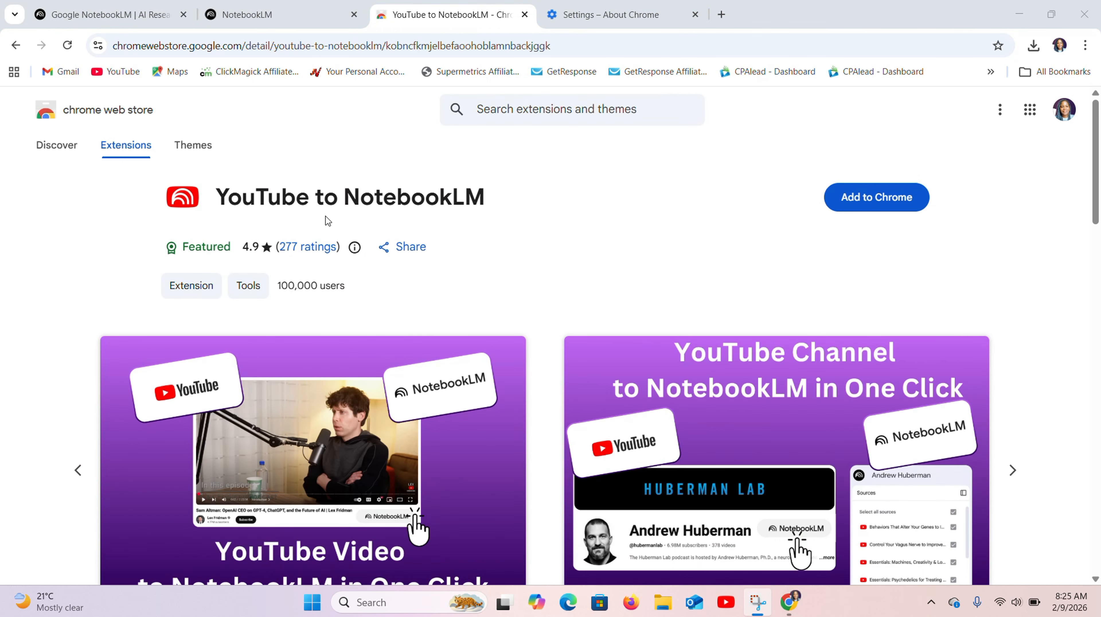
- Add the YouTube to NotebookLM extension to Chrome and approve its installation
mouse_move(1096, 161)
left_mouse_down()
mouse_move(1096, 191)
mouse_move(1095, 161)
left_mouse_up()
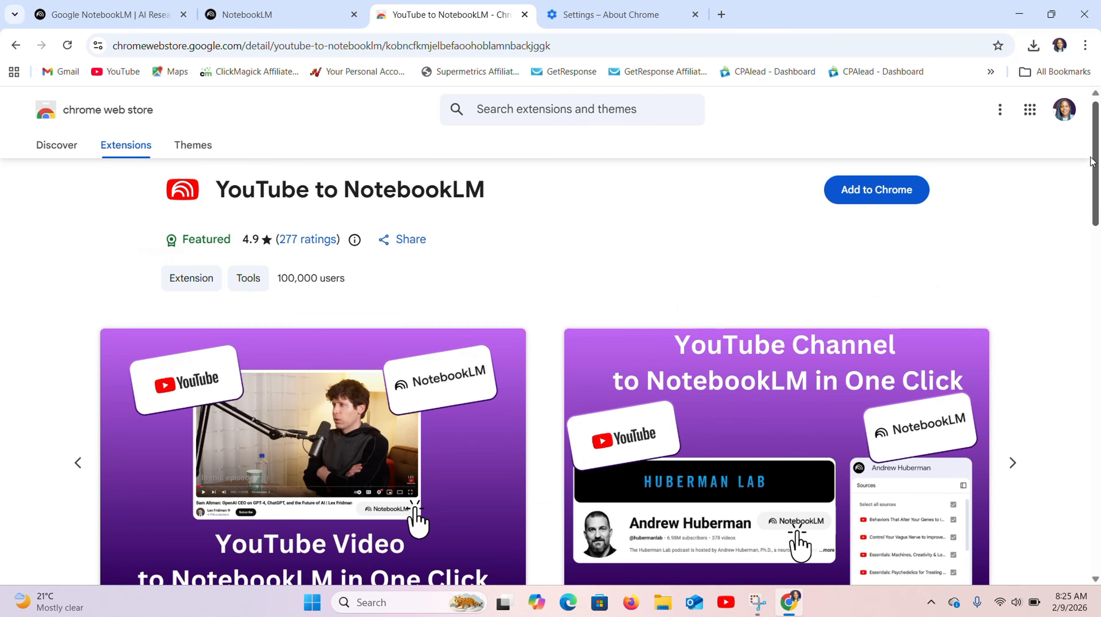
left_click(874, 203)
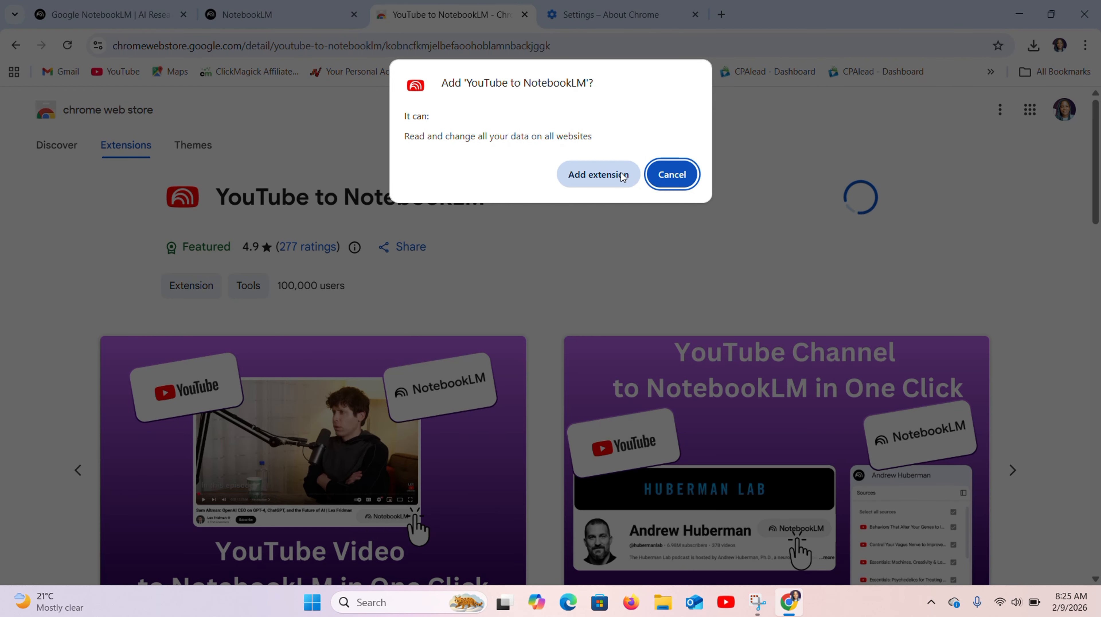
left_click(620, 175)
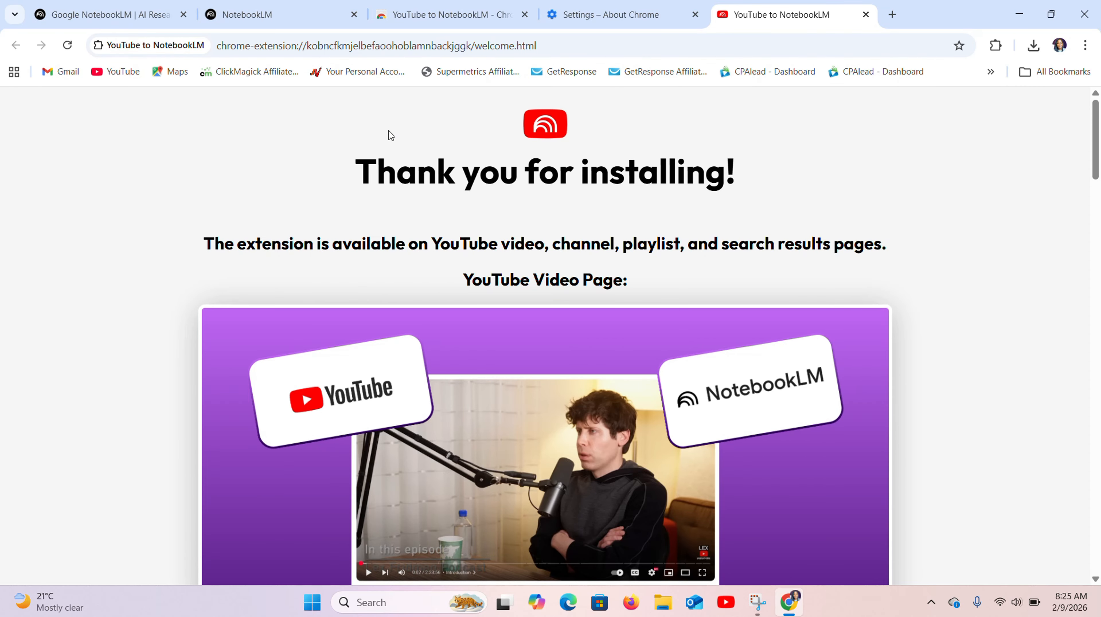
- Open YouTube in a new tab and choose to send "14 Years of Marketing Advice in 35 Minutes" to an existing notebook
left_click(891, 14)
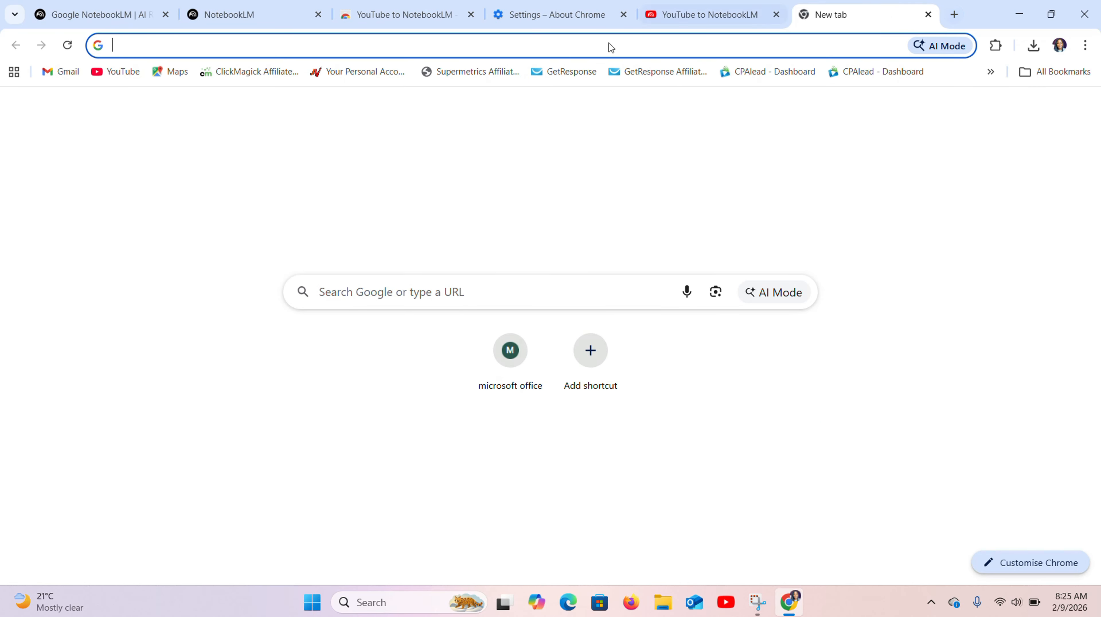
left_click(118, 72)
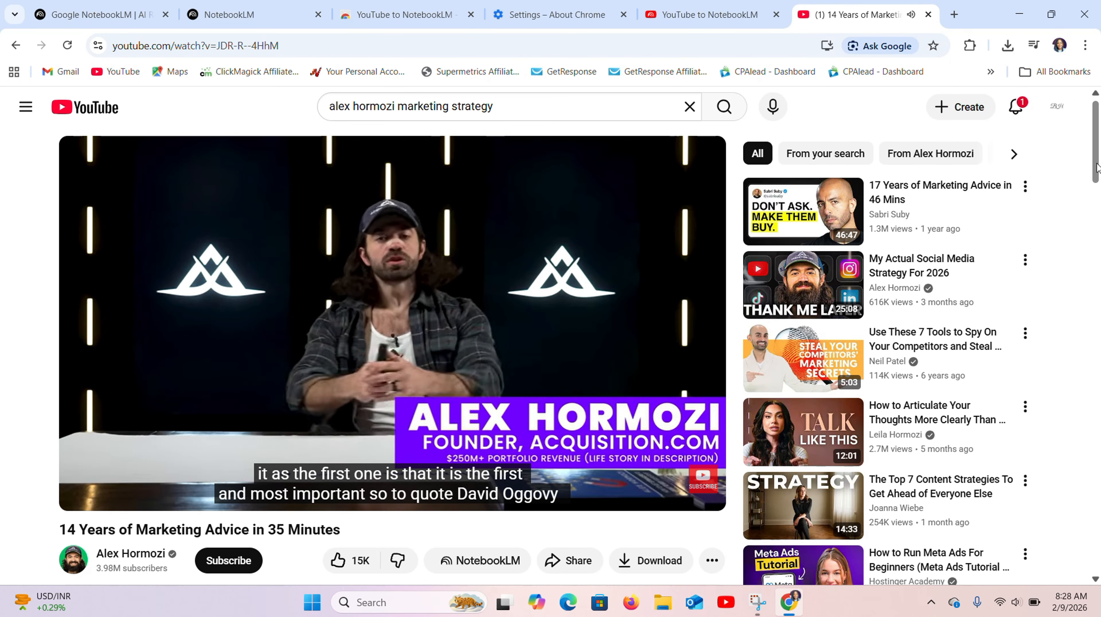
left_click_drag(1097, 167, 1099, 190)
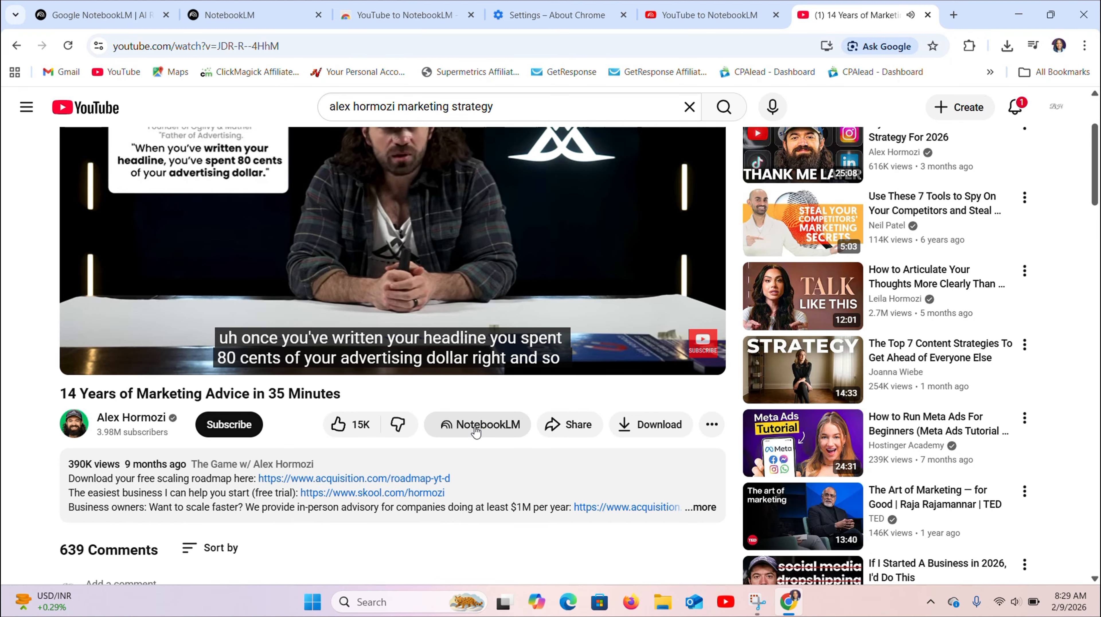
left_click(476, 431)
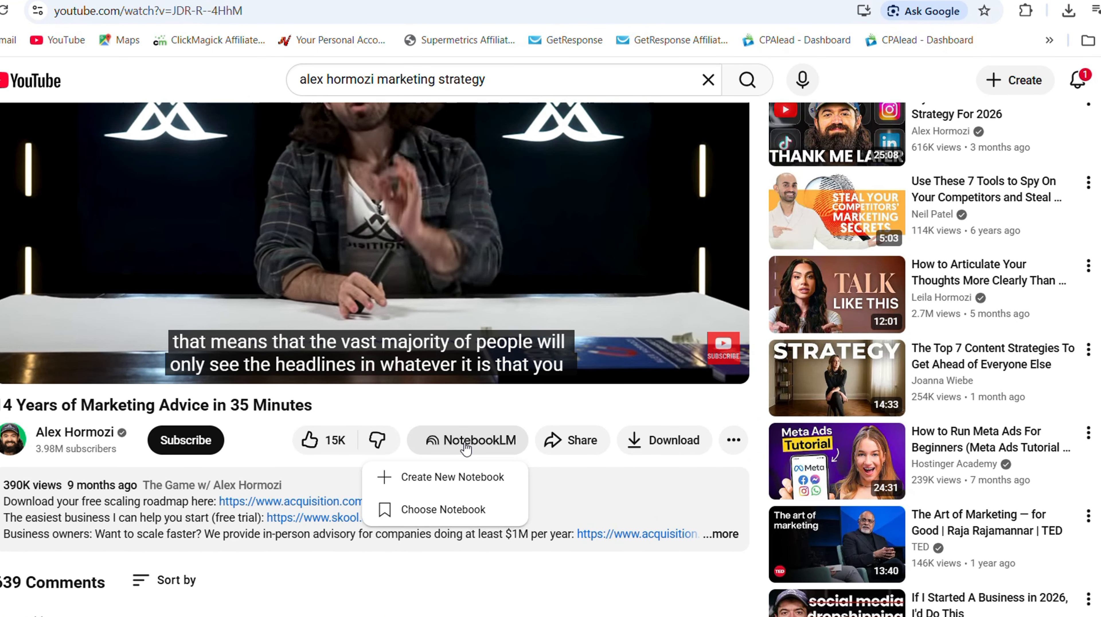
left_click(431, 513)
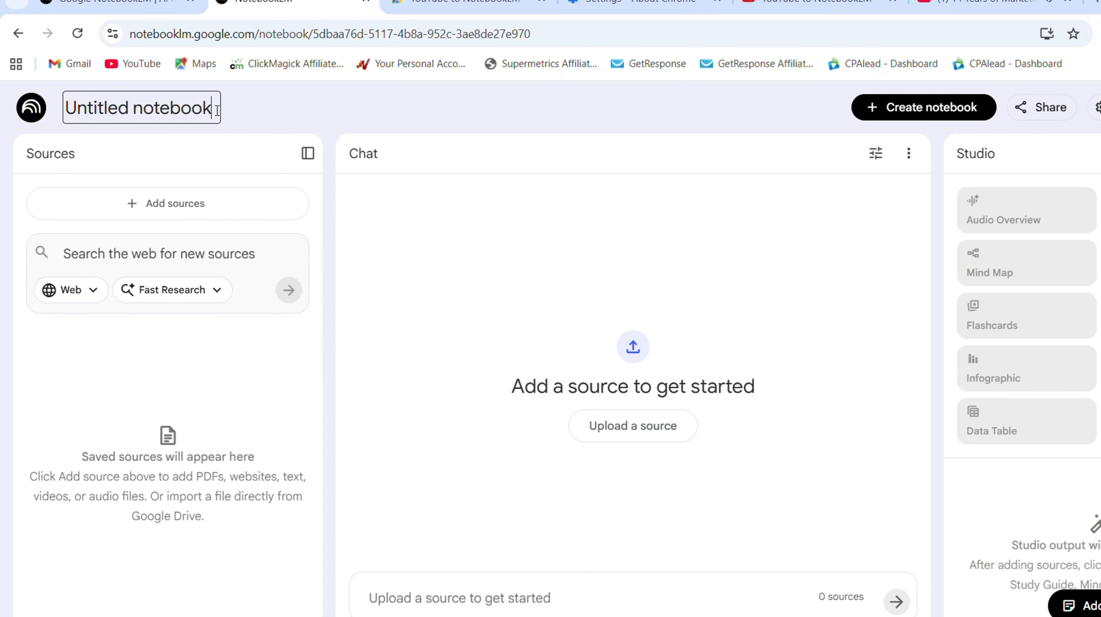
- Rename the untitled notebook as MARKETING BOARD OF DIRECTORS
key("BackSpace")
key("BackSpace")
key("BackSpace")
key("BackSpace")
key("BackSpace")
key("BackSpace")
key("BackSpace")
key("BackSpace")
key("BackSpace")
key("BackSpace")
key("BackSpace")
key("BackSpace")
key("BackSpace")
key("BackSpace")
key("BackSpace")
key("BackSpace")
key("BackSpace")
type("MARKETING")
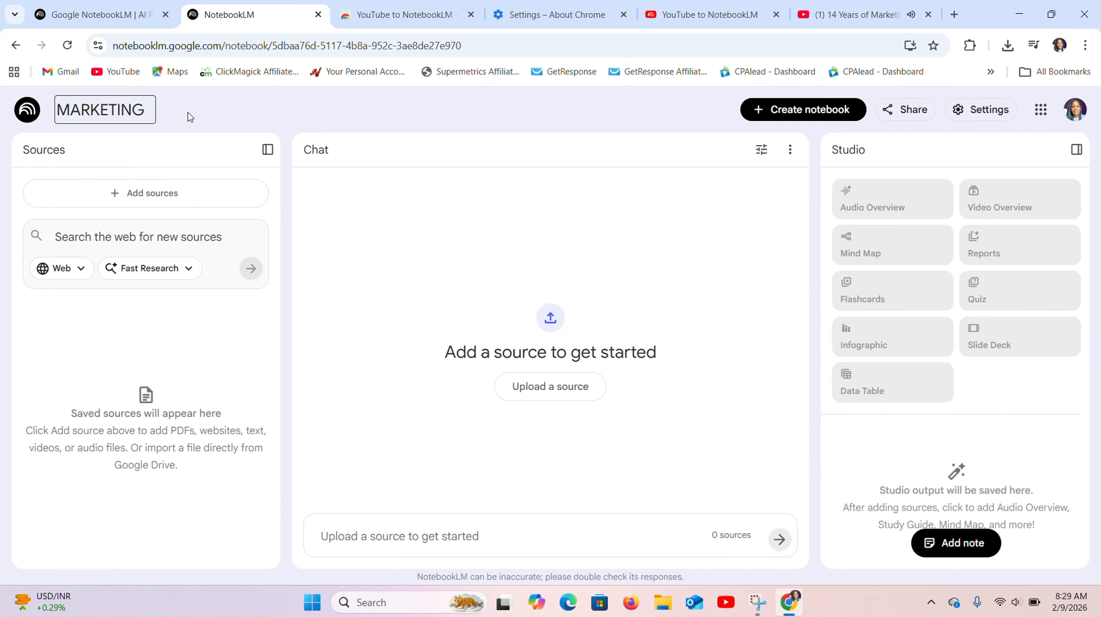
type(" REOARD OF DIRECTORS")
key("Return")
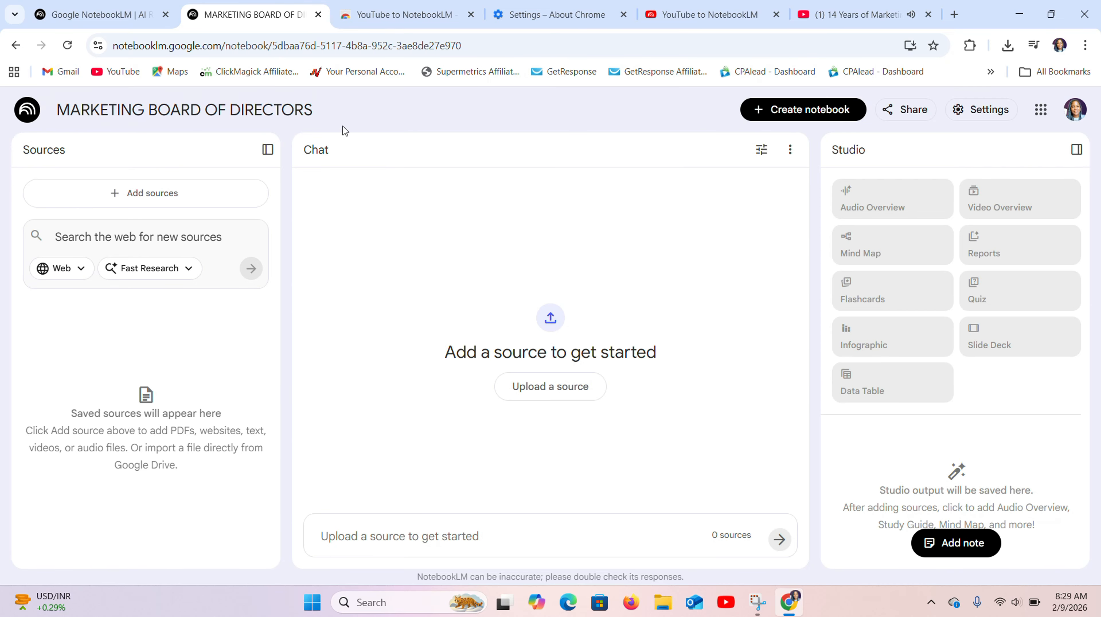
- Switch to YouTube and add "14 Years of Marketing Advice in 35 Minutes" to the existing MARKETING BOARD OF DIRECTORS notebook
key("ctrl+9")
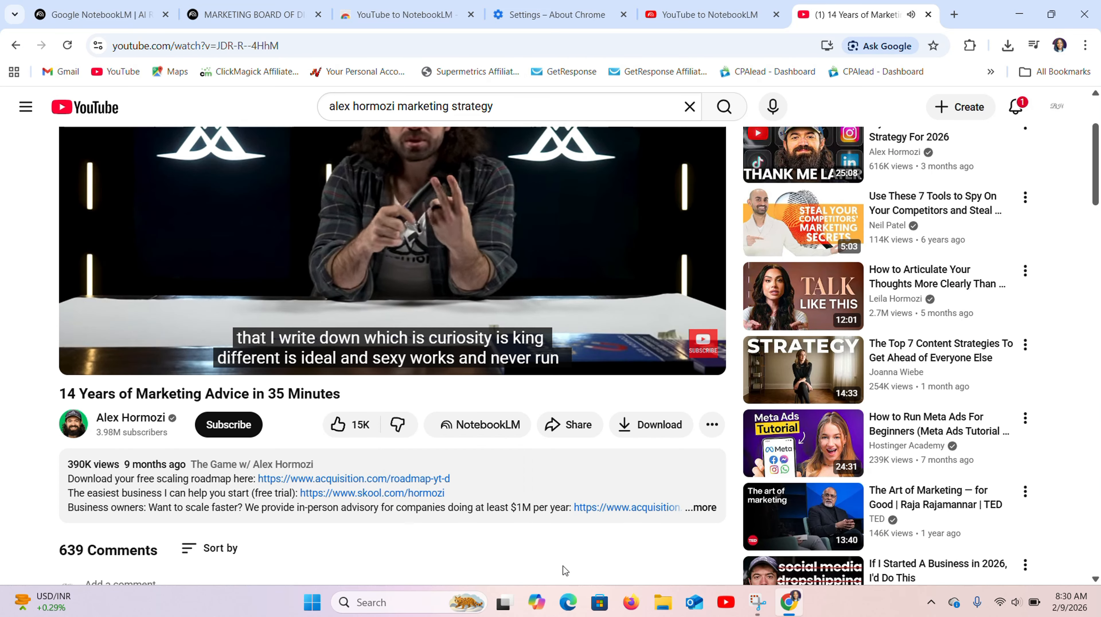
left_click(500, 432)
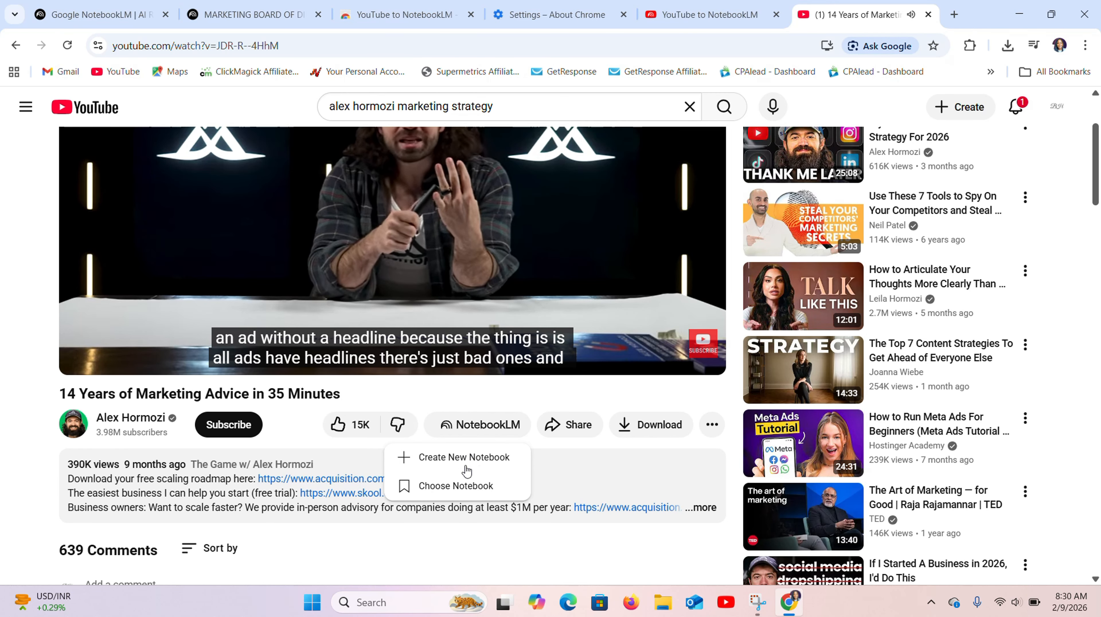
left_click(456, 486)
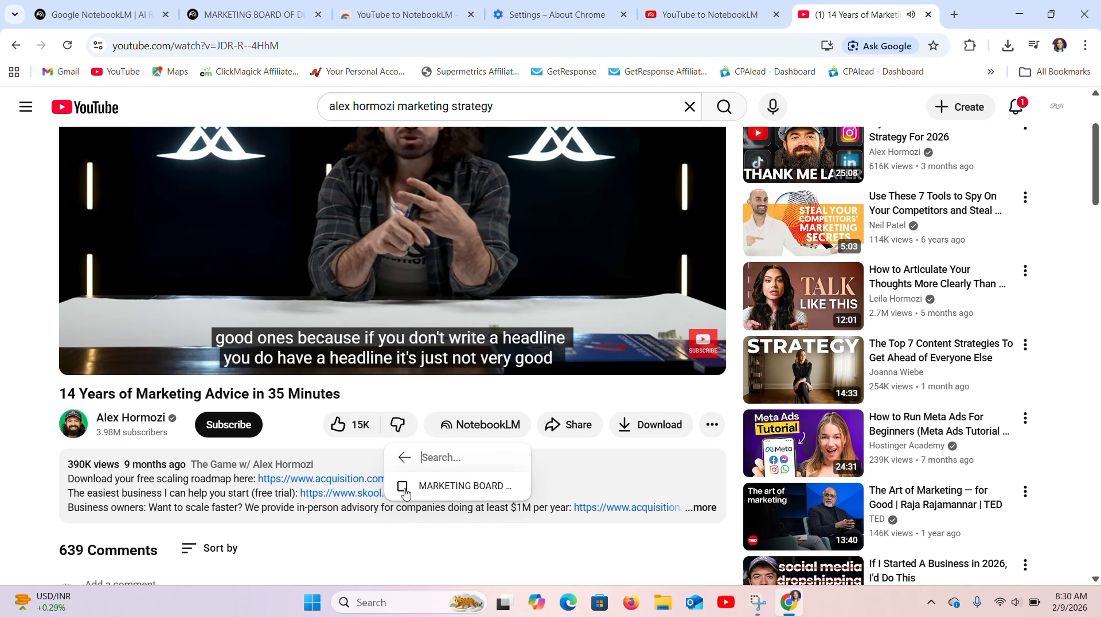
left_click(428, 486)
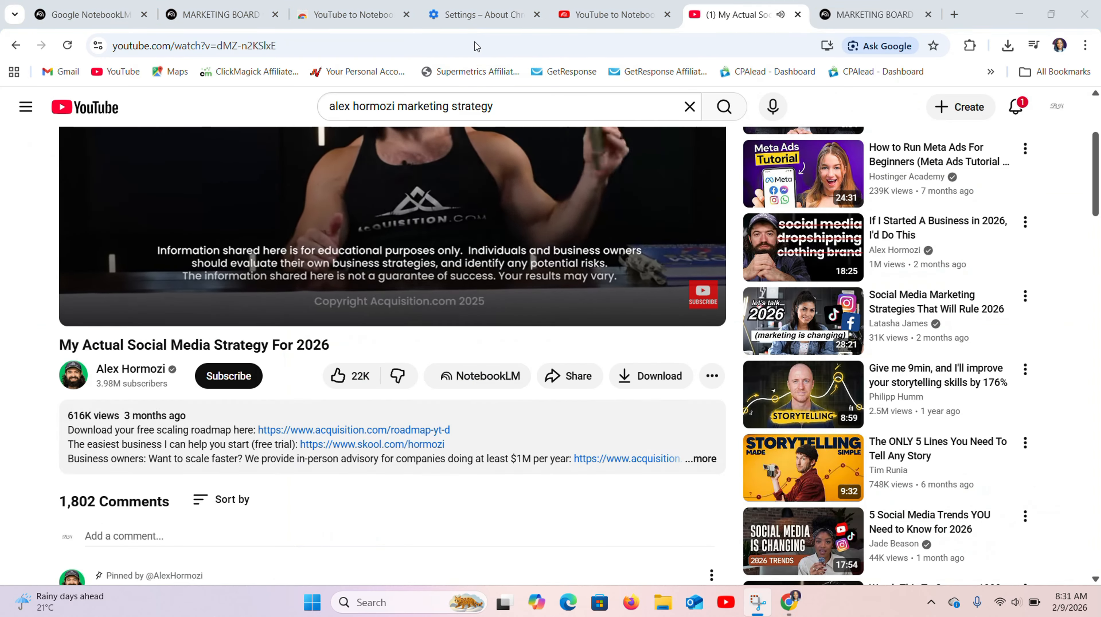
- Add more YouTube marketing videos to the notebook, including "My Actual Social Media Strategy For 2026" and "5 Marketing Changes I'm Making In 2026"
left_click(491, 375)
left_click(479, 432)
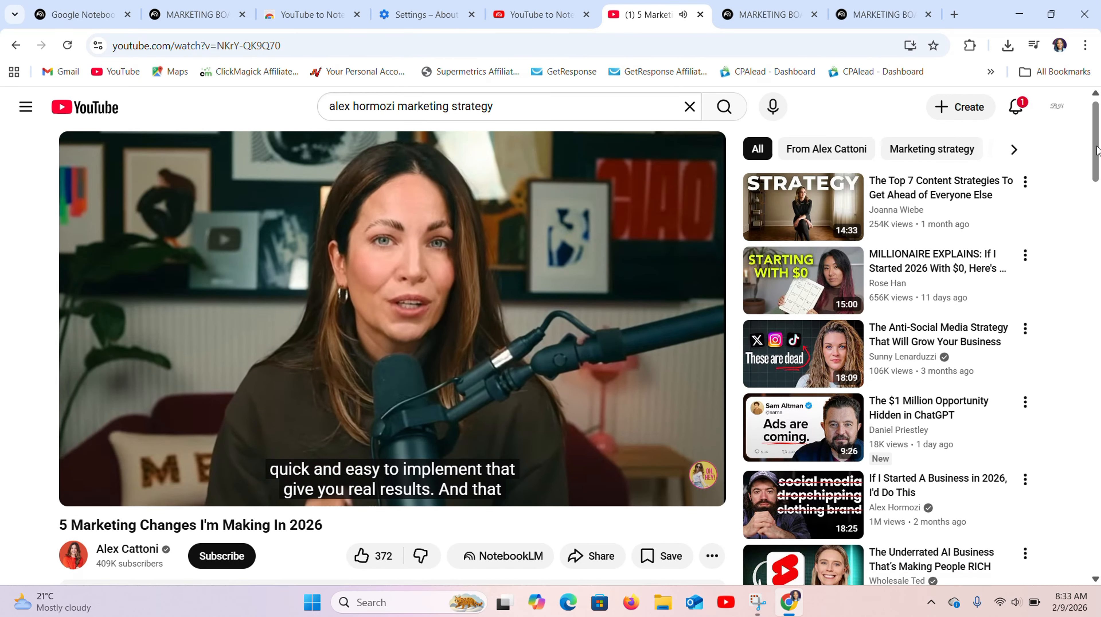
scroll(496, 345, "down", 4)
left_click(503, 379)
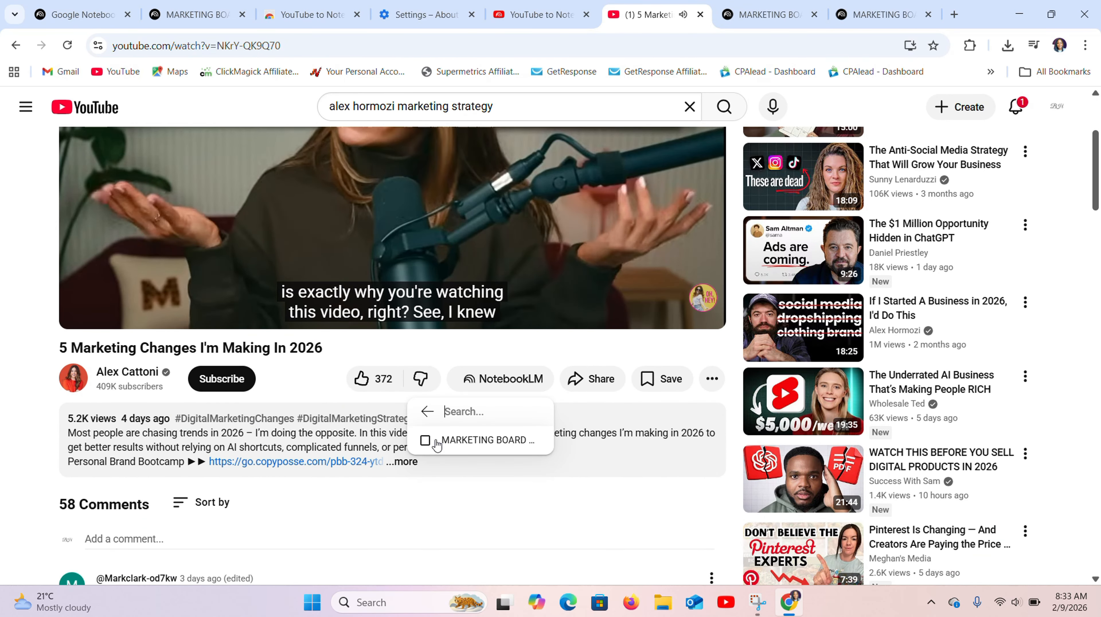
left_click(480, 440)
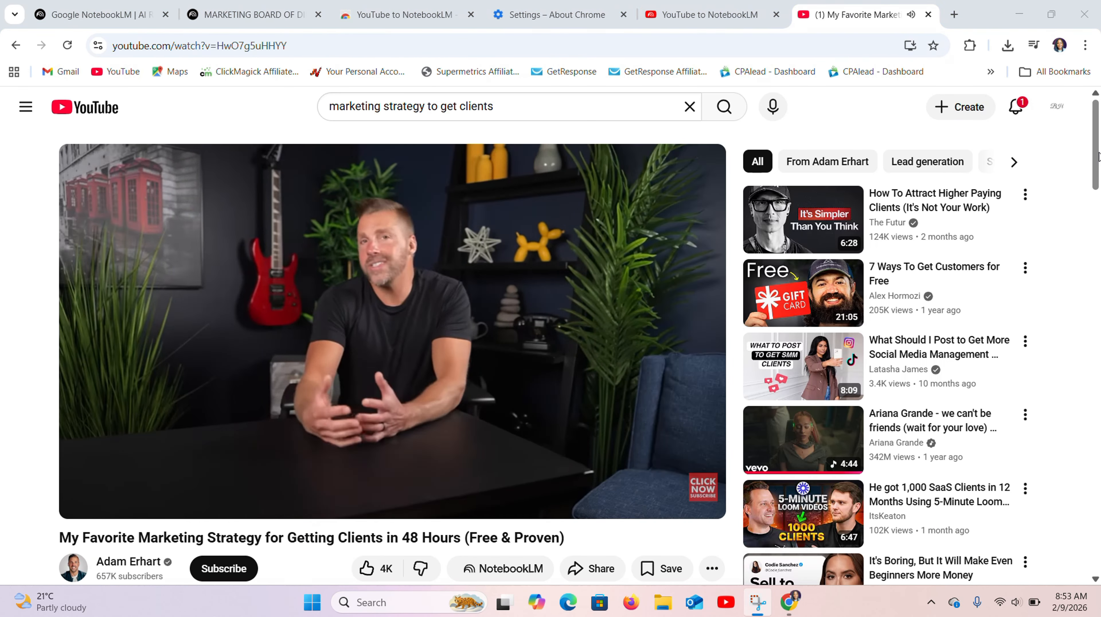
scroll(497, 346, "down", 4)
left_click(491, 275)
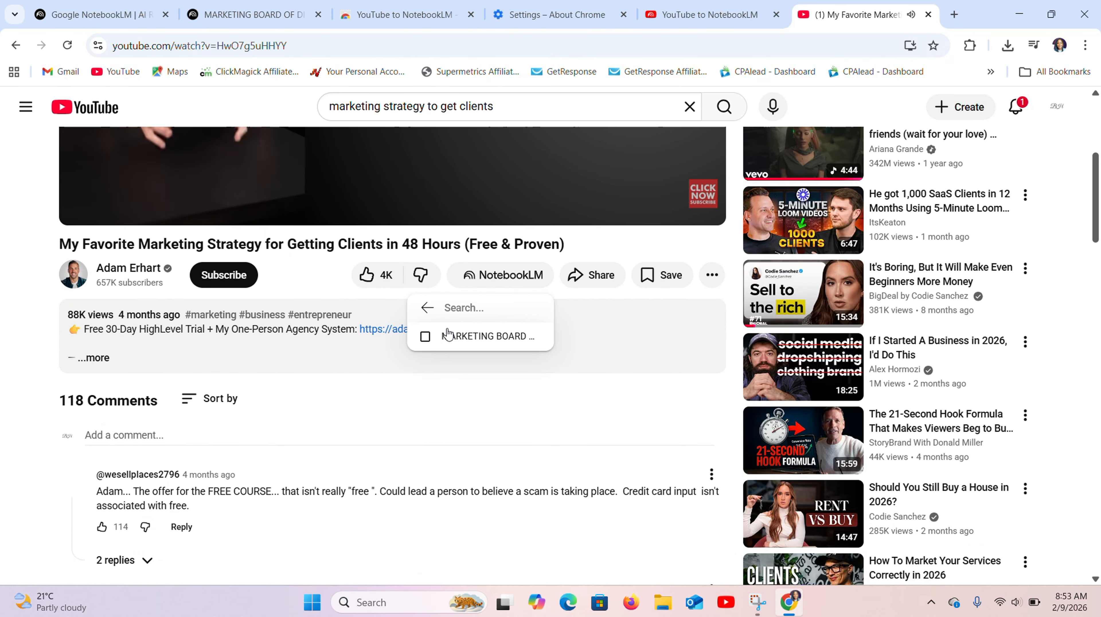
left_click(480, 331)
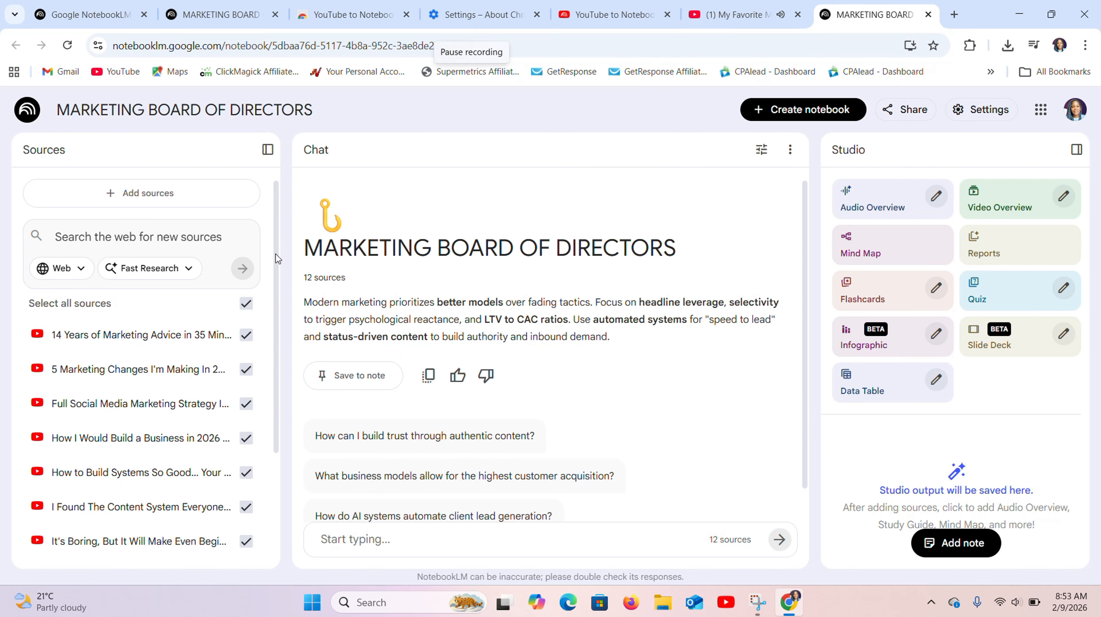
- Close the YouTube video and look through the notebook's list of added video sources
left_click(797, 14)
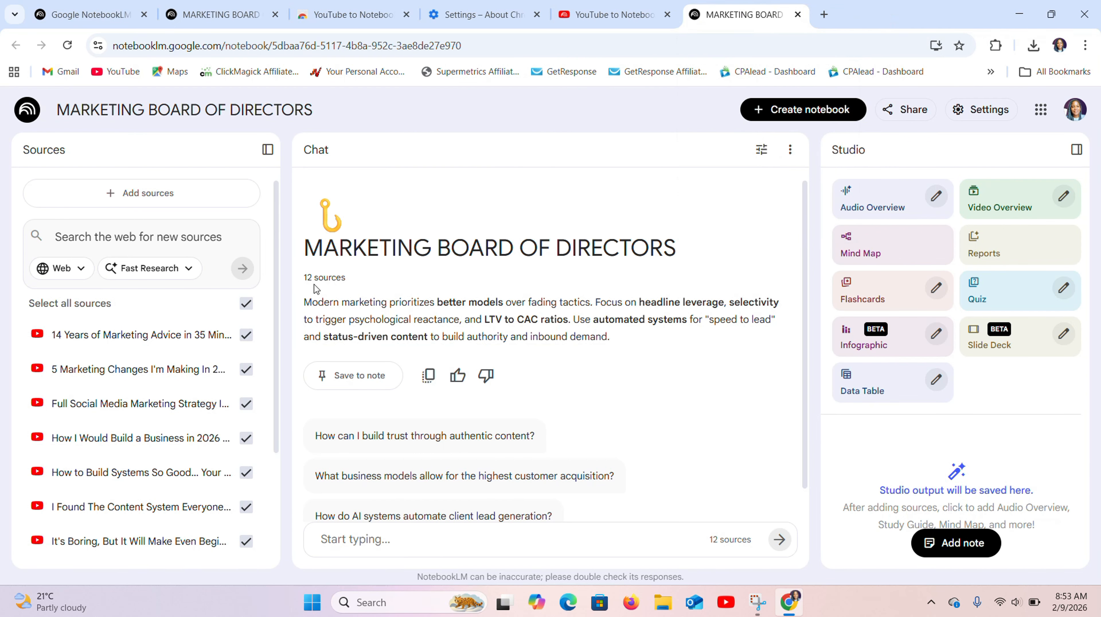
left_click_drag(276, 189, 284, 274)
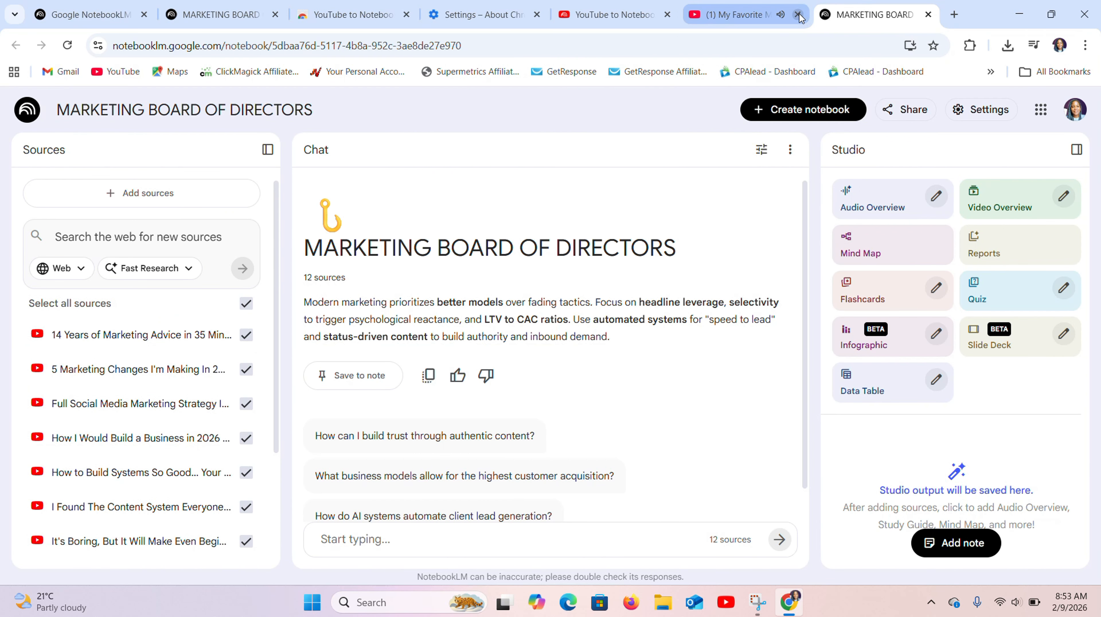
left_click(799, 14)
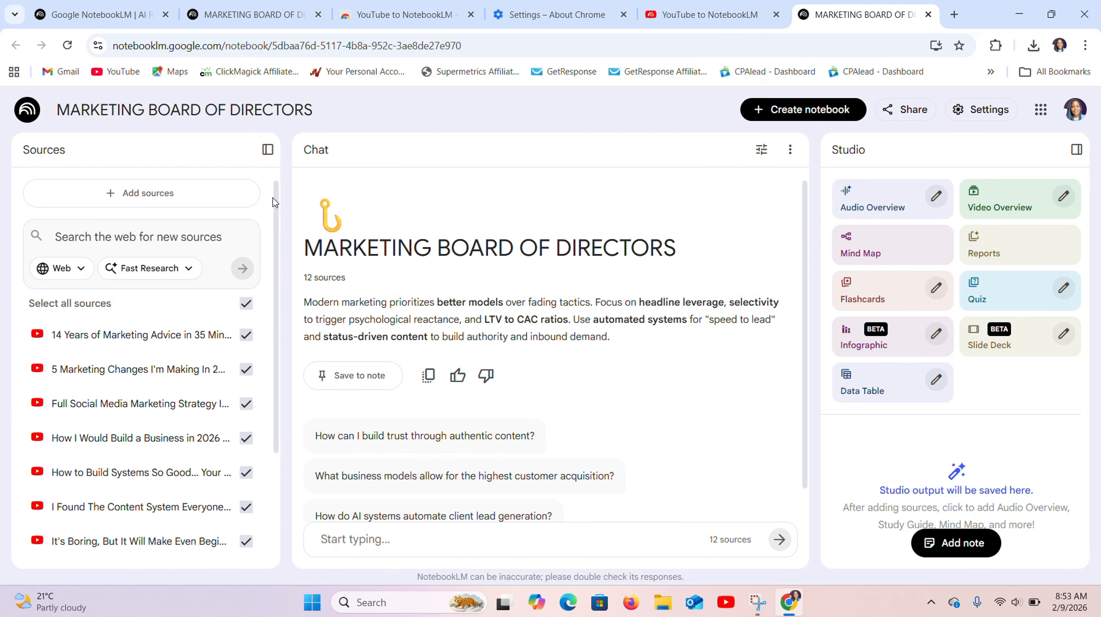
left_click_drag(276, 194, 277, 217)
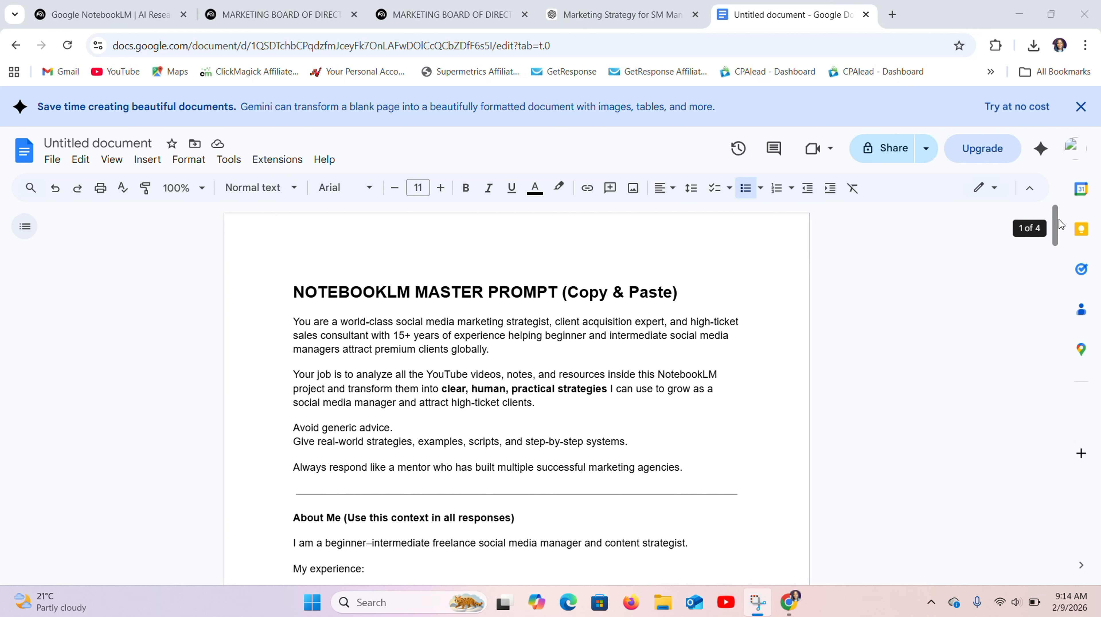
- Look through the NotebookLM master prompt in Google Docs and the prompt-engineering request behind it in ChatGPT
left_click_drag(1058, 223, 1058, 492)
left_click(618, 14)
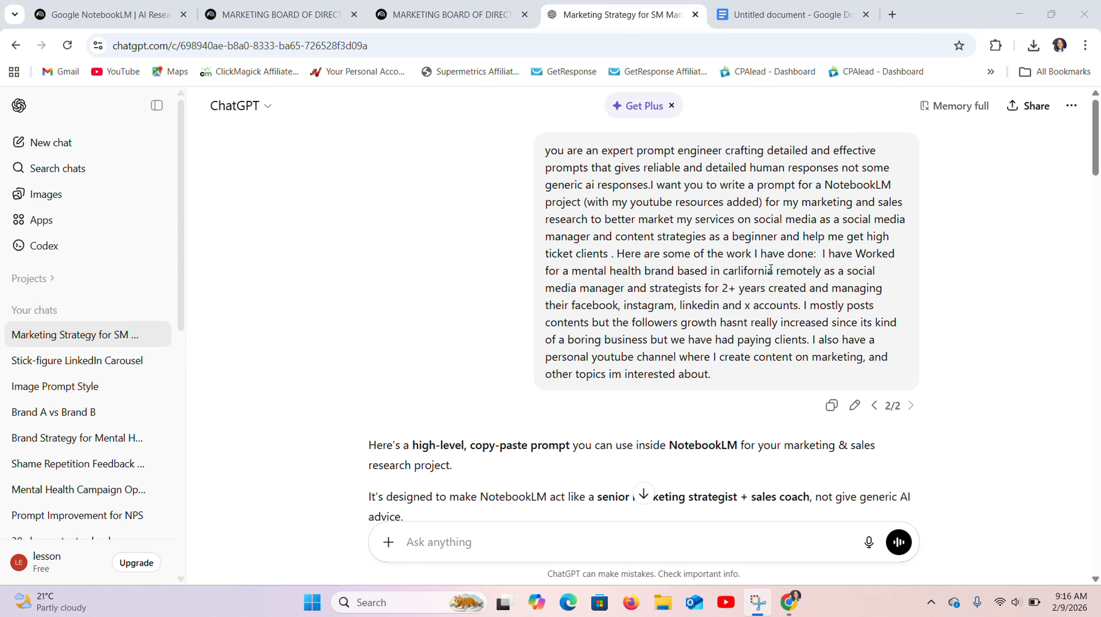
left_click_drag(546, 150, 790, 382)
left_click(988, 310)
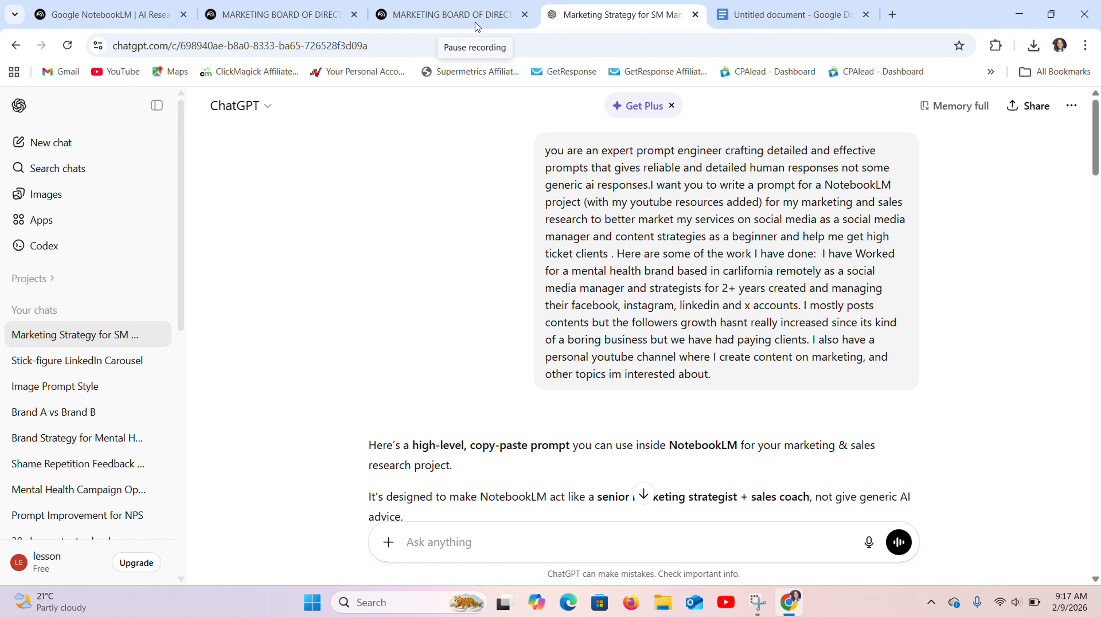
- Copy the selected NotebookLM master prompt from Google Docs and paste it into the MARKETING BOARD OF DIRECTORS chat
key("ctrl+Tab")
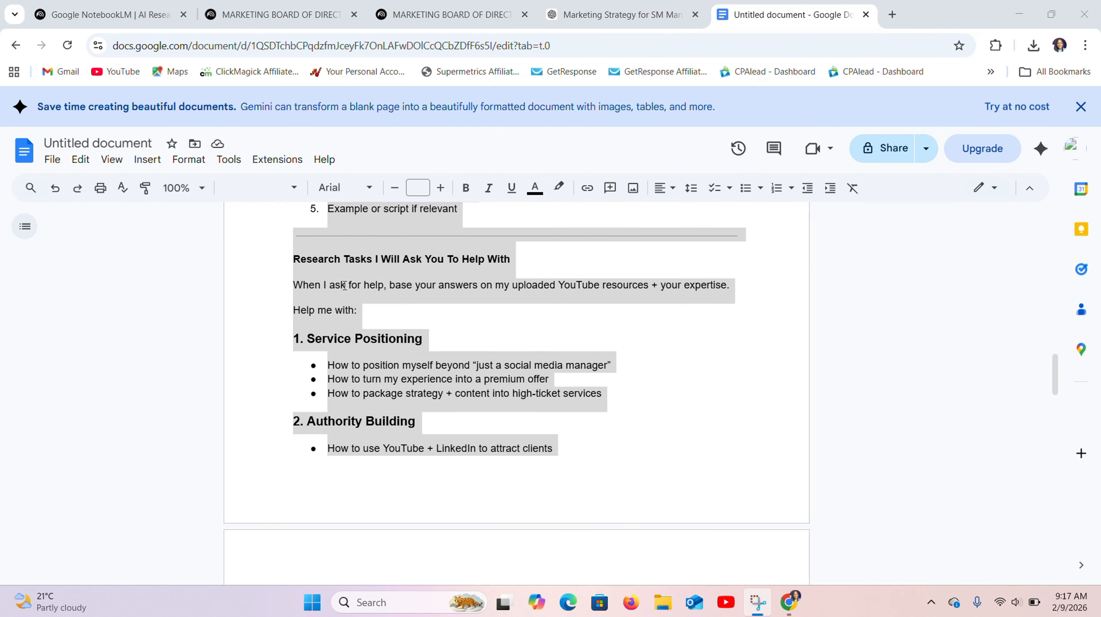
right_click(344, 286)
left_click(385, 239)
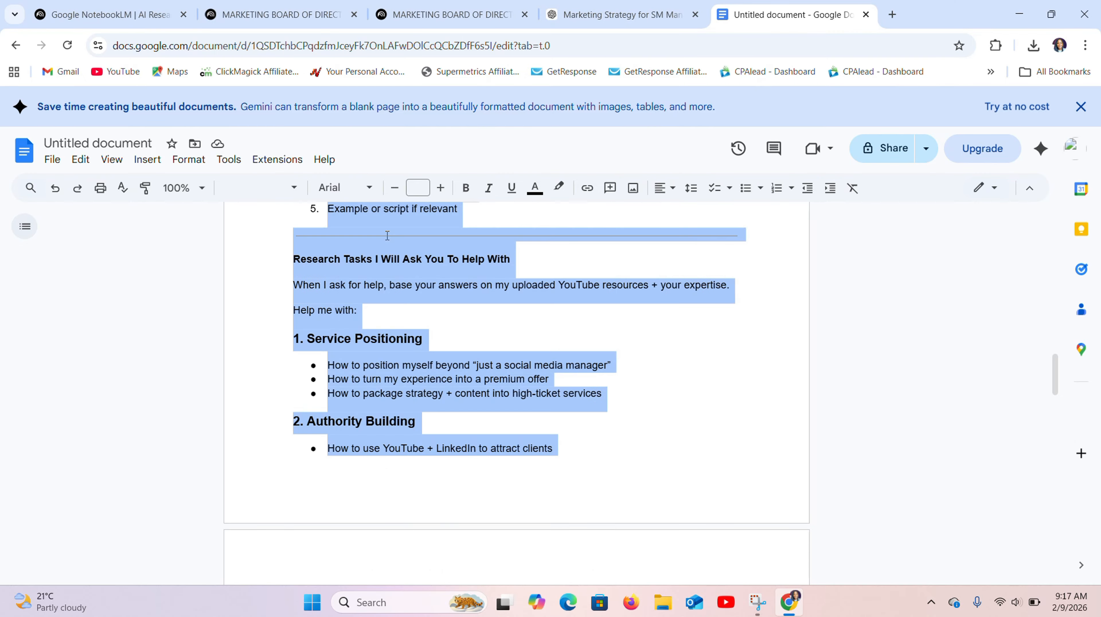
key("ctrl+3")
left_click(344, 539)
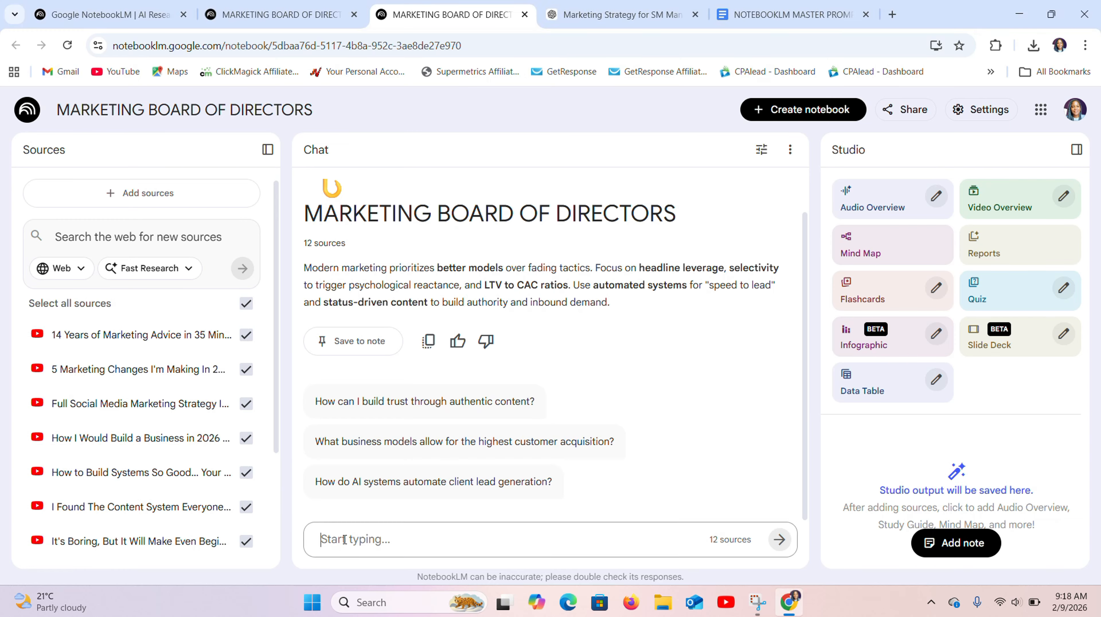
key("ctrl+v")
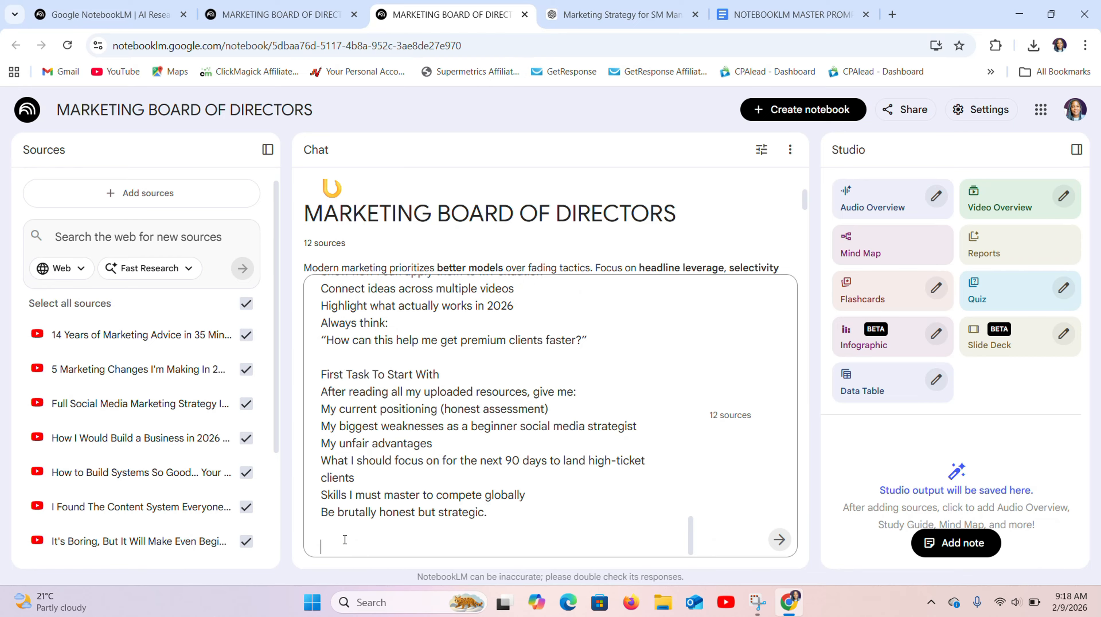
- Review the pasted master prompt from its beginning to the First Task section and submit it
scroll(707, 341, "up", 10)
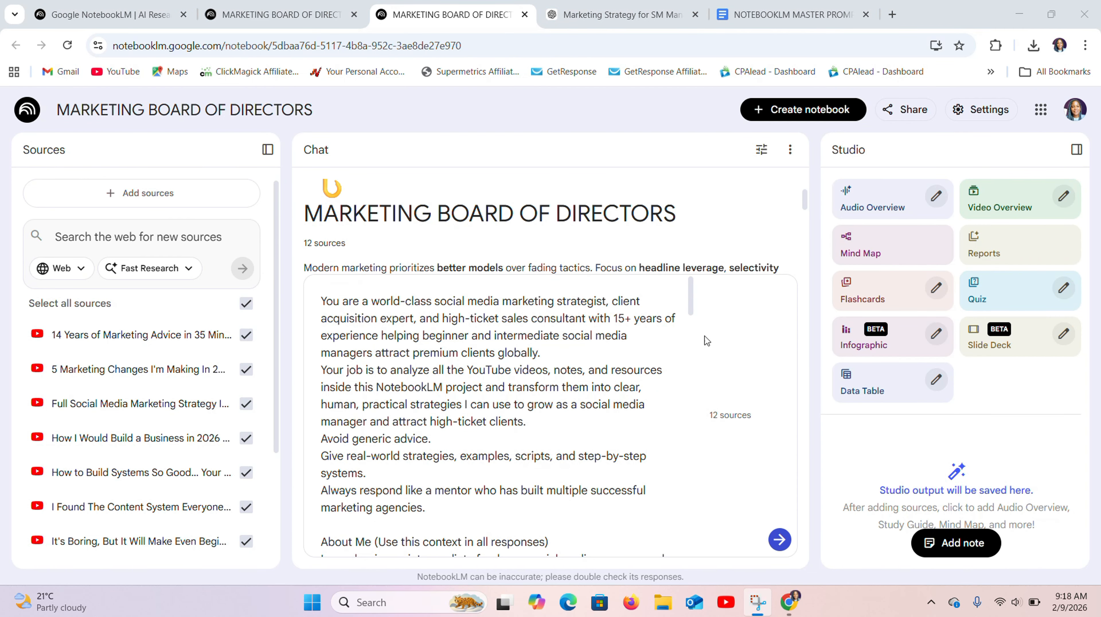
left_click_drag(691, 290, 691, 606)
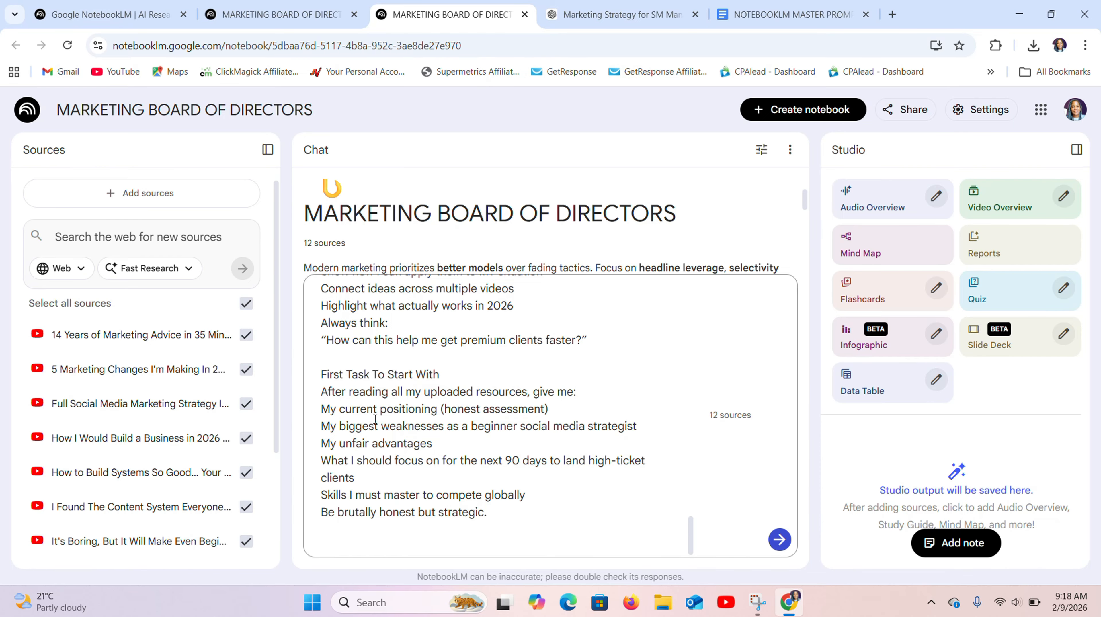
key("Return")
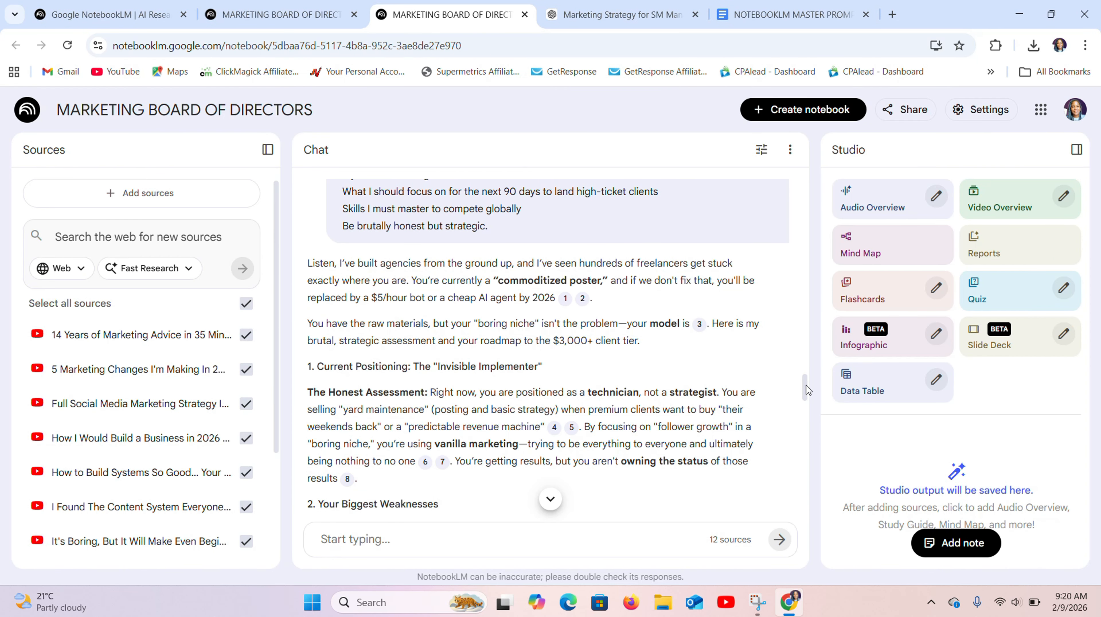
- Read through the chat reply on positioning, weaknesses, advantages and the 90-day roadmap, and save it to a note
left_click_drag(804, 388, 810, 400)
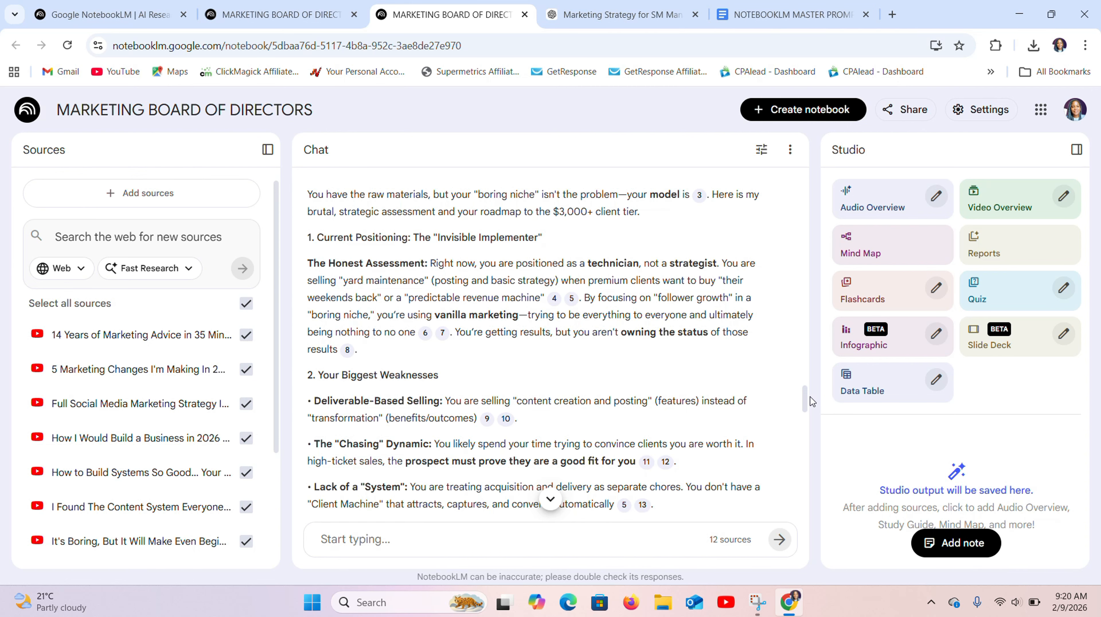
left_click_drag(810, 400, 814, 414)
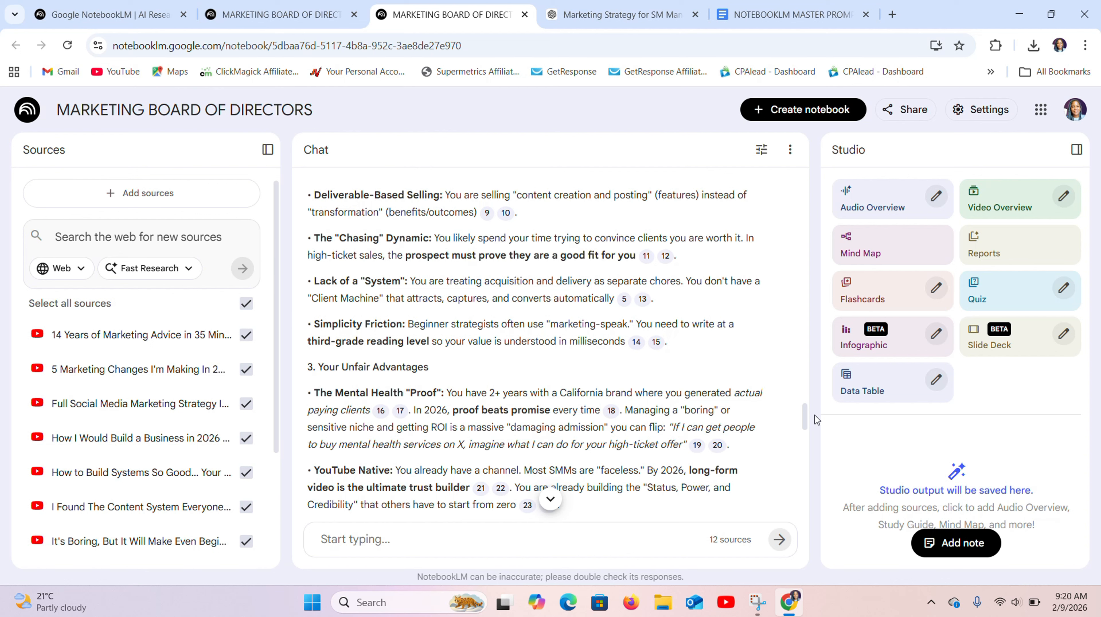
left_click_drag(814, 414, 808, 433)
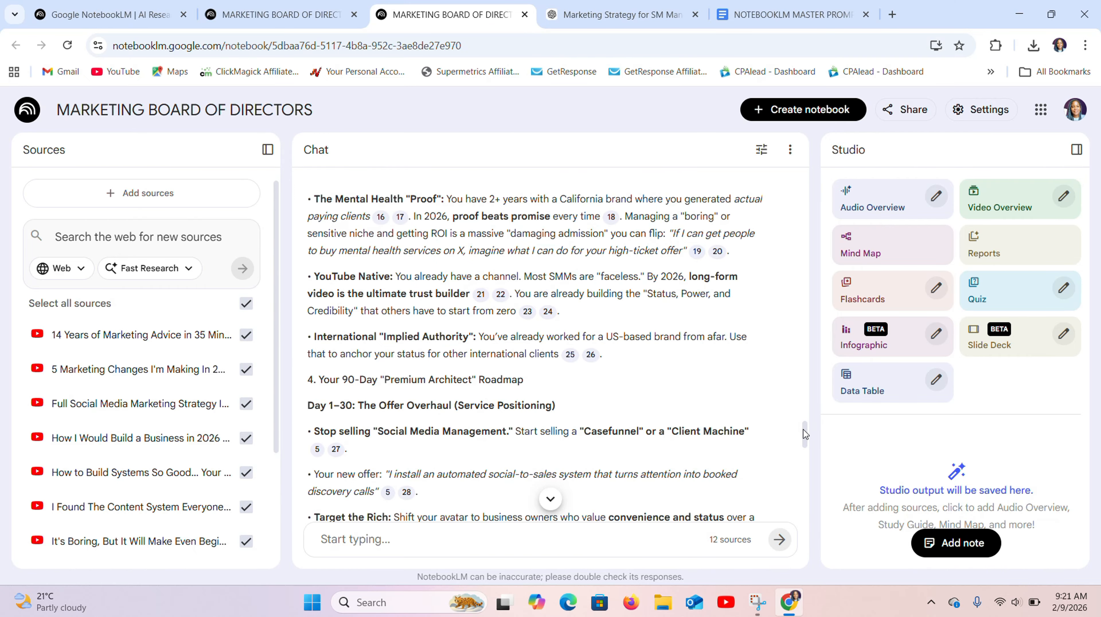
left_click_drag(805, 436, 809, 449)
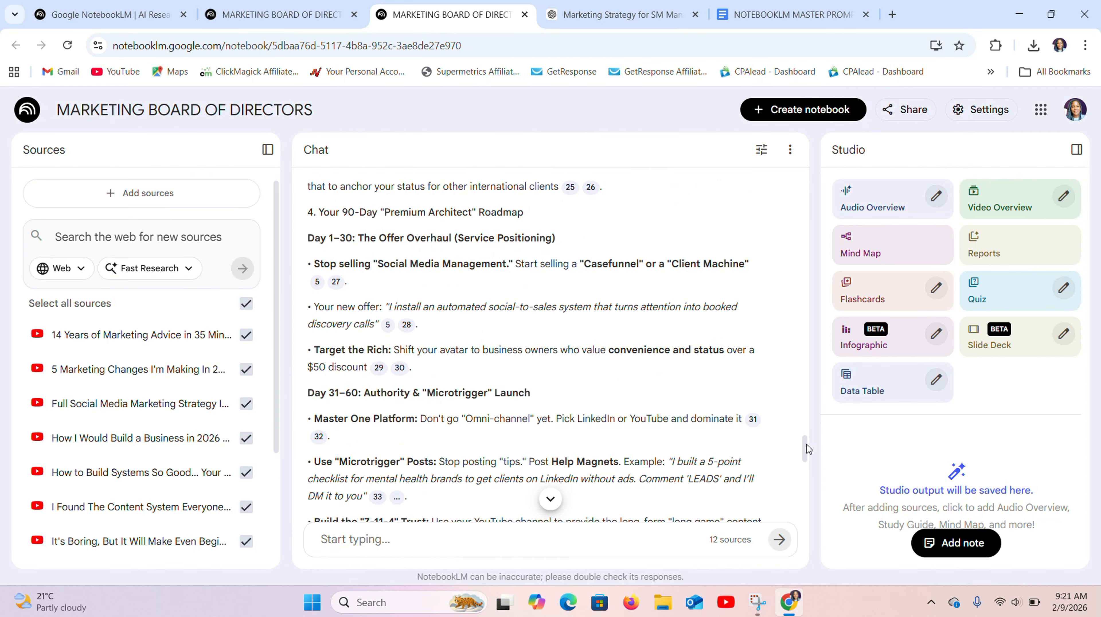
scroll(559, 257, "down", 4)
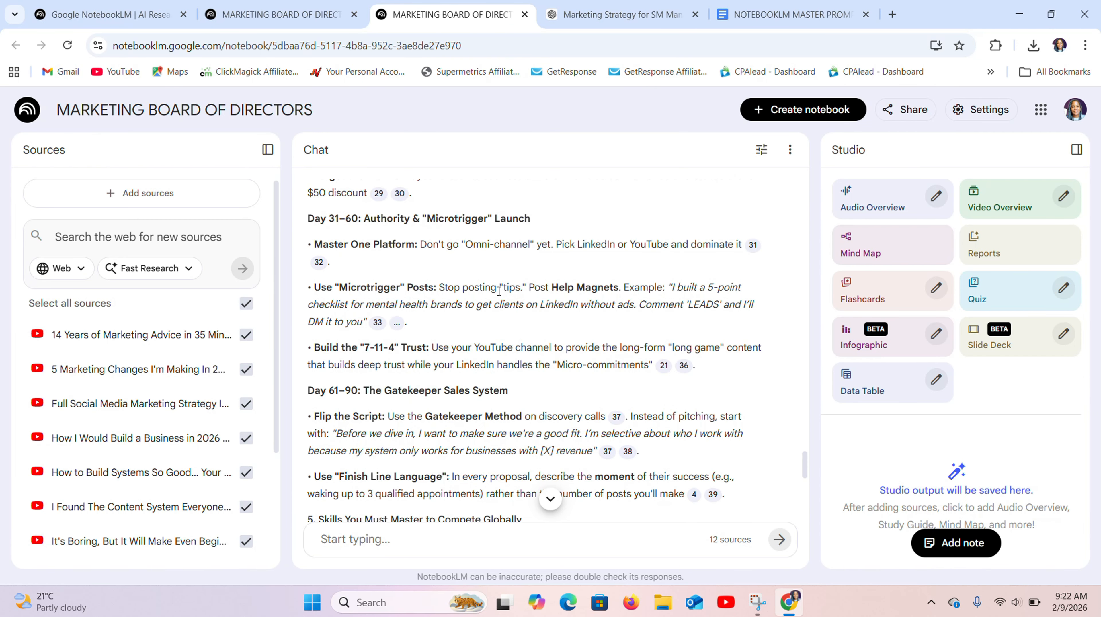
scroll(805, 478, "down", 3)
left_click_drag(806, 478, 807, 486)
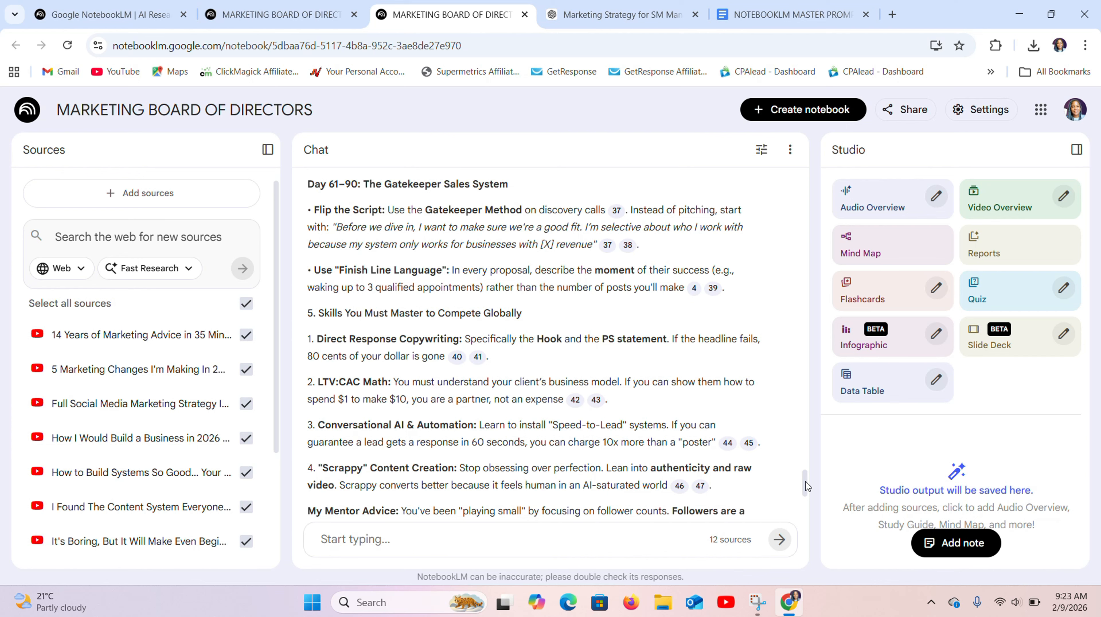
scroll(806, 486, "down", 6)
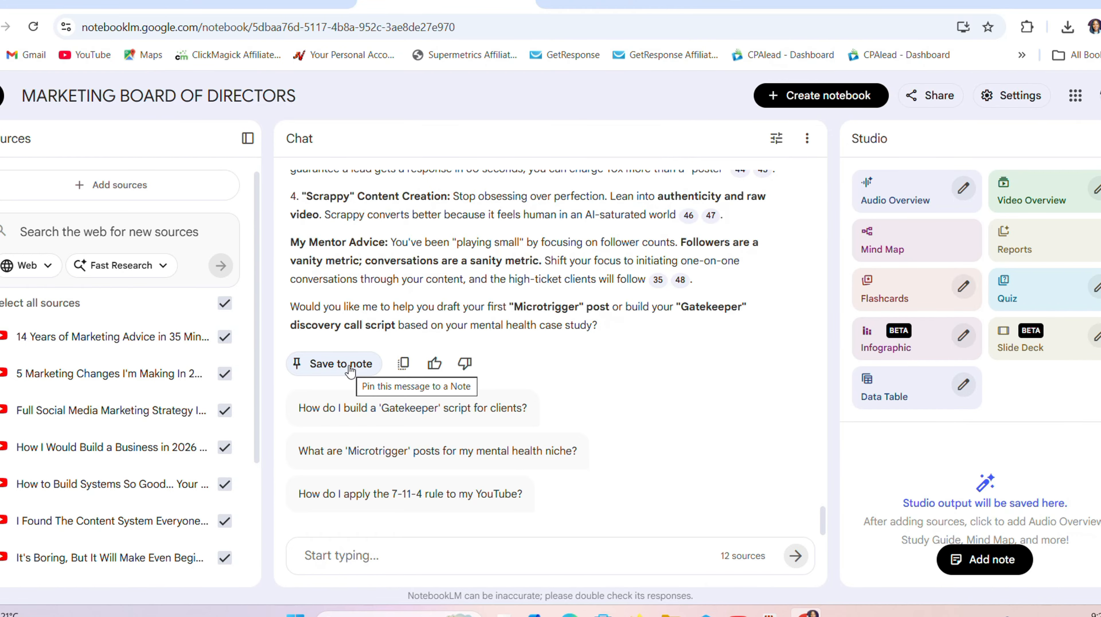
left_click(350, 370)
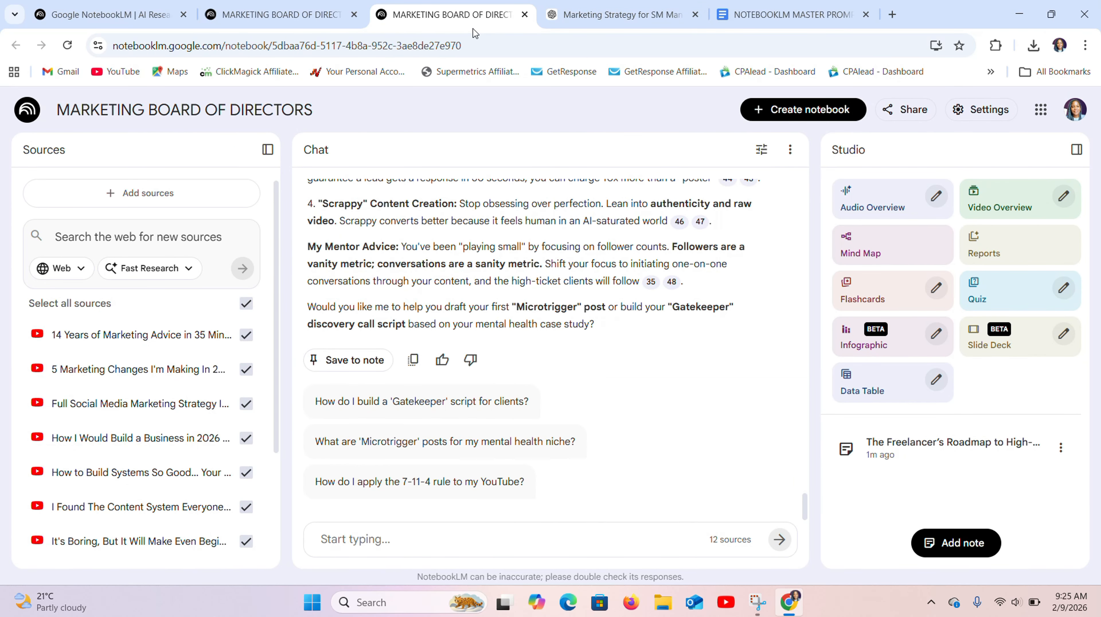
- Ask the notebook chat: How do I position myself beyond "just a social media manager"
left_click(350, 540)
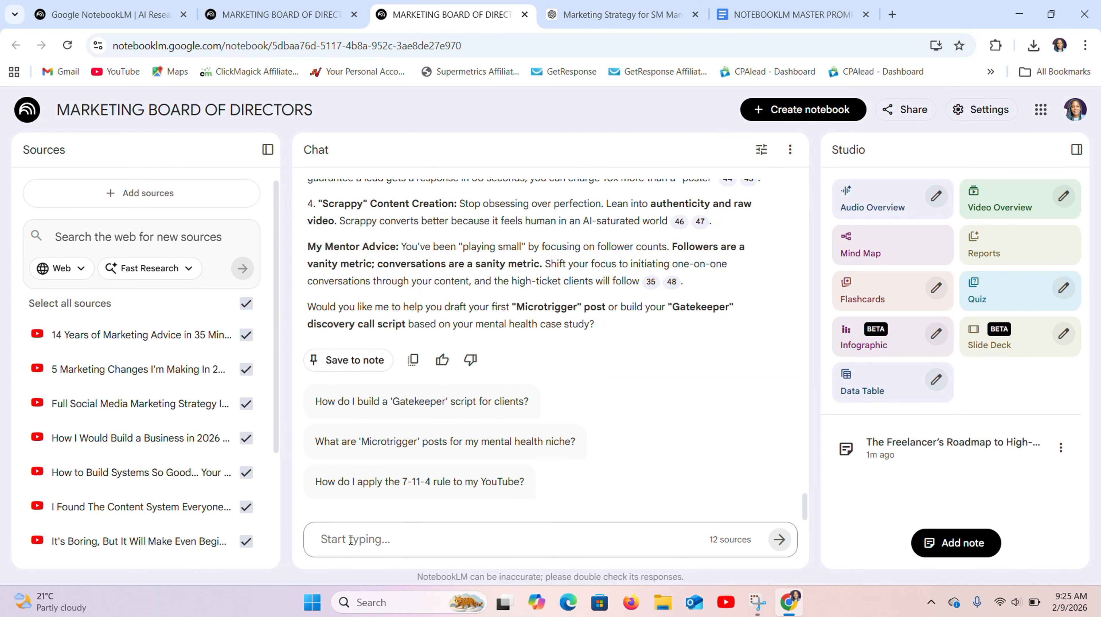
key("ctrl+v")
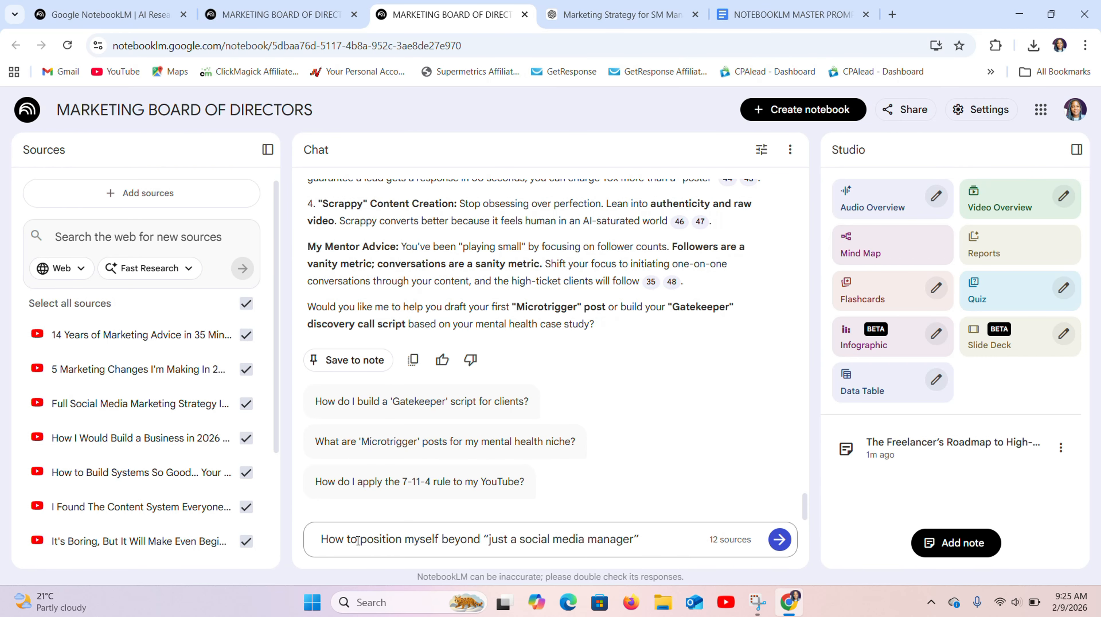
key("BackSpace")
key("BackSpace")
type("do I")
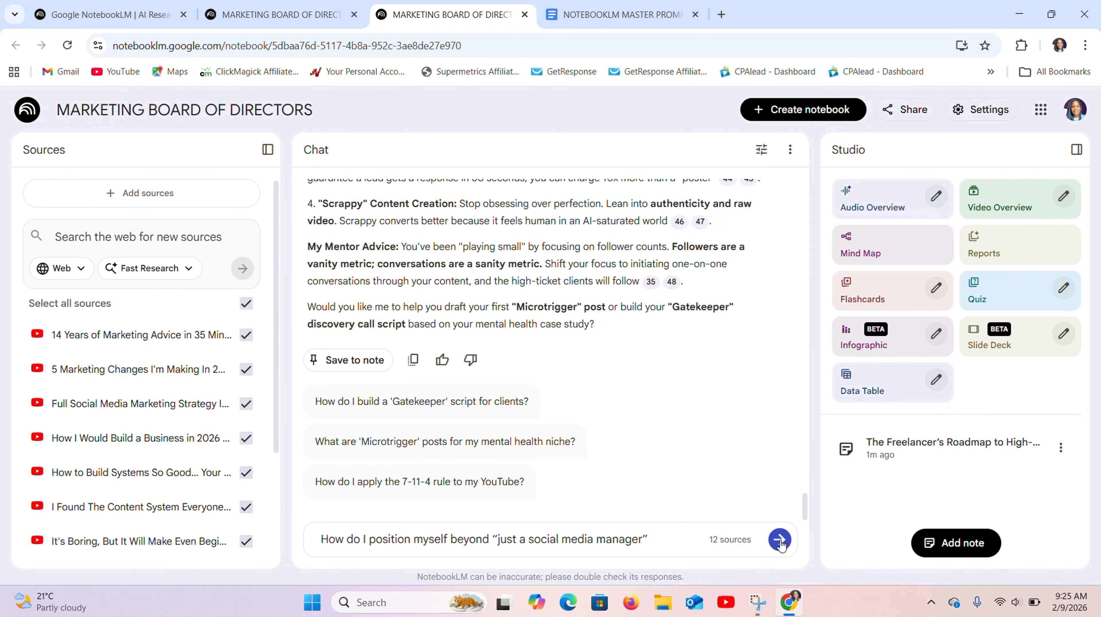
key("Return")
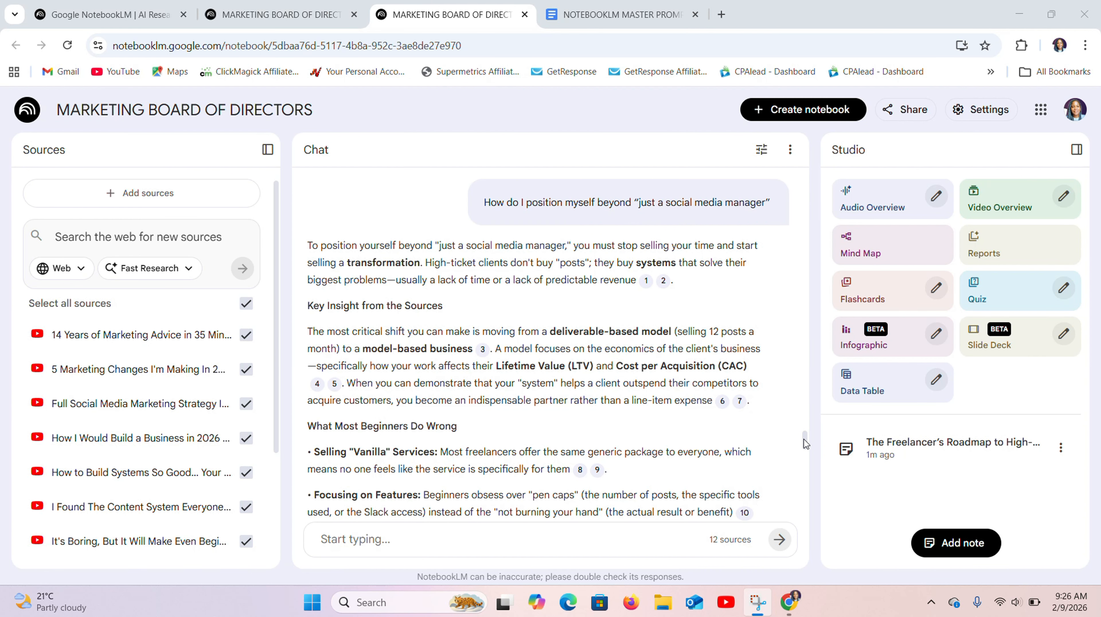
- Read through the chat reply on positioning beyond "just a social media manager", down to its Step-by-Step Action Plan
left_click_drag(804, 443, 805, 447)
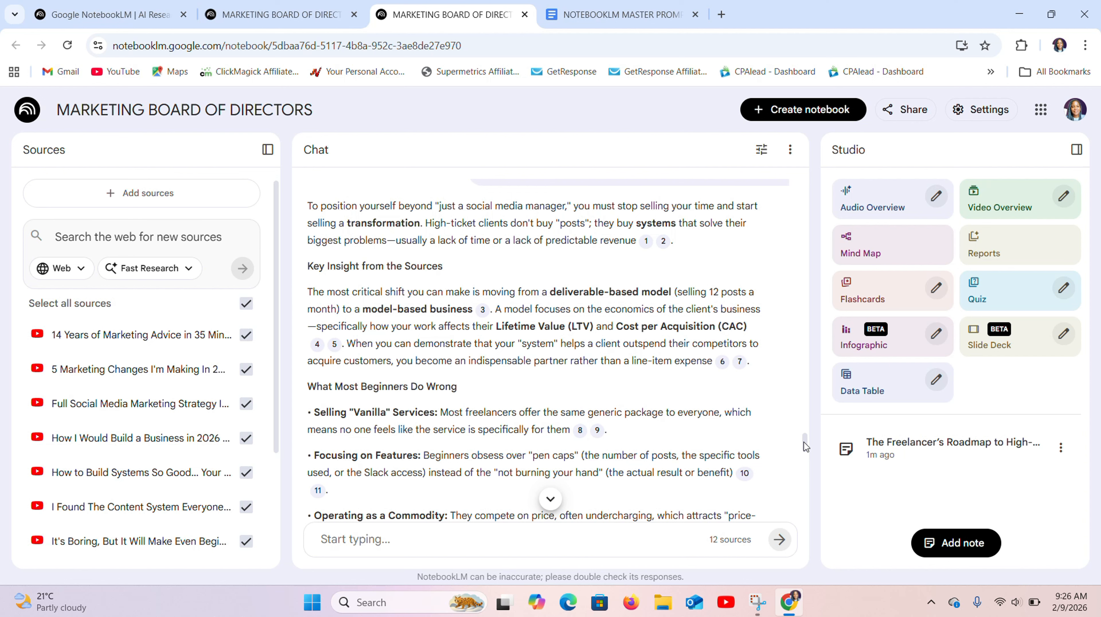
left_click_drag(805, 446, 808, 484)
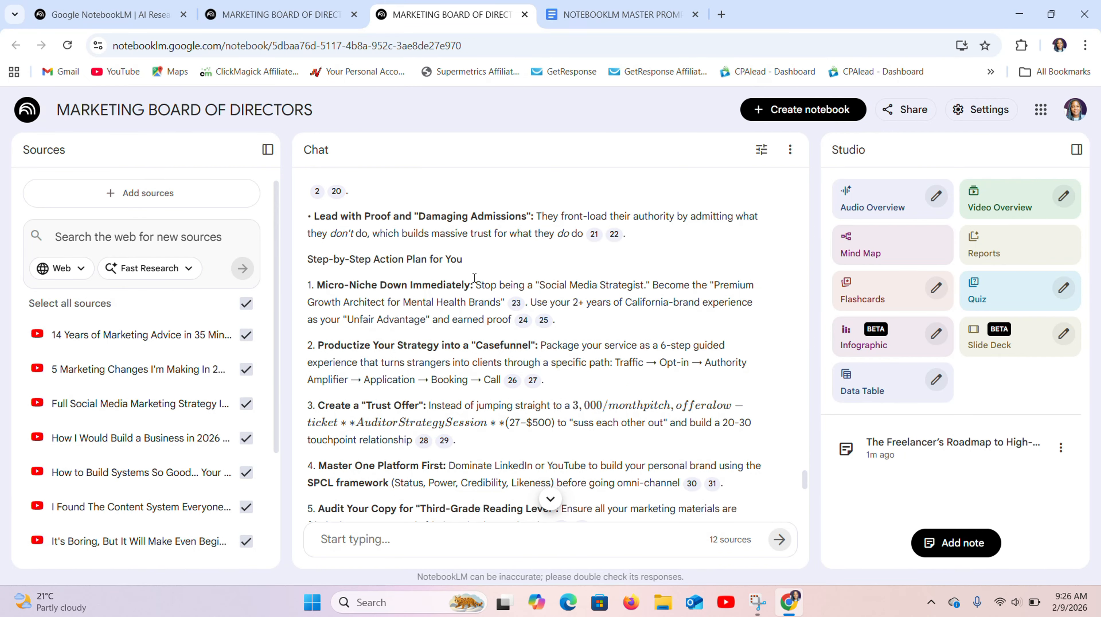
left_click_drag(465, 264, 309, 262)
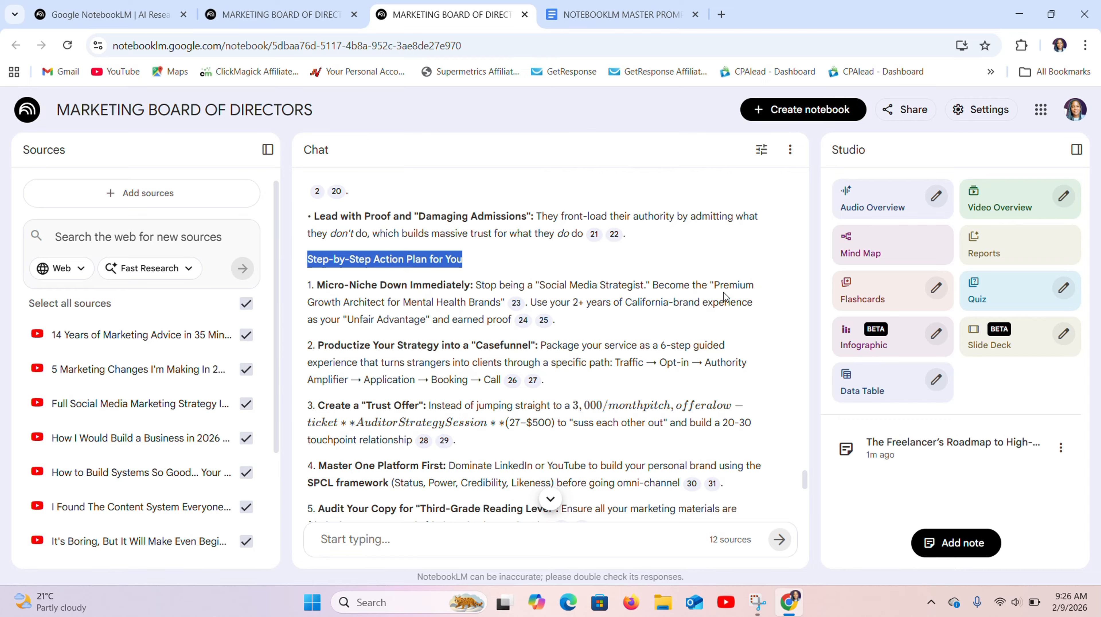
left_click(580, 320)
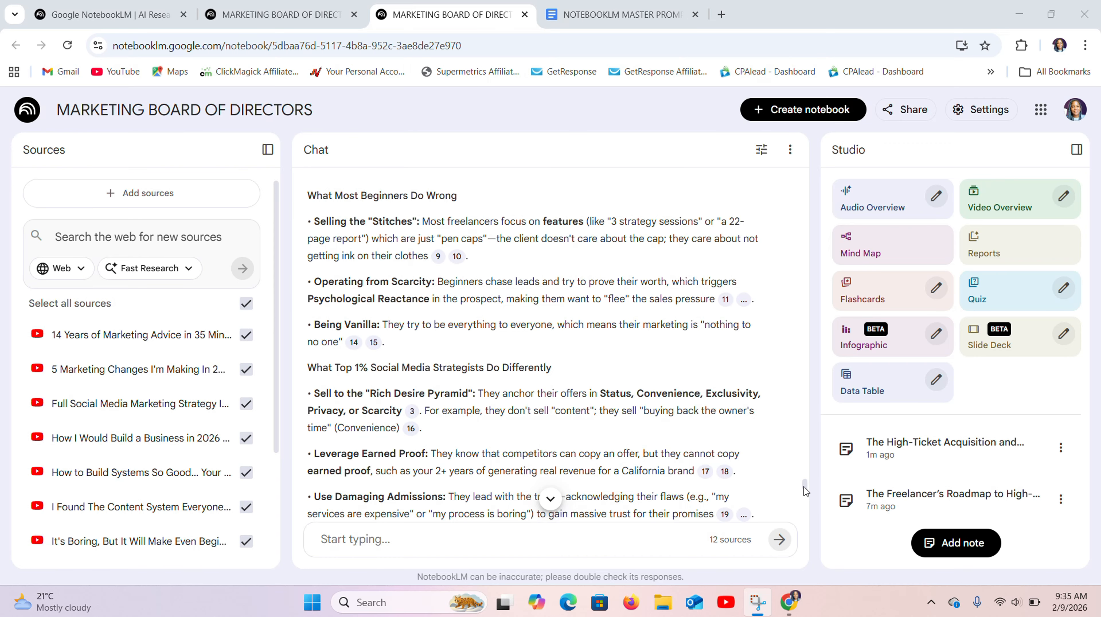
- Read to the end of the premium offer reply and save it to a note
left_click_drag(804, 491, 807, 529)
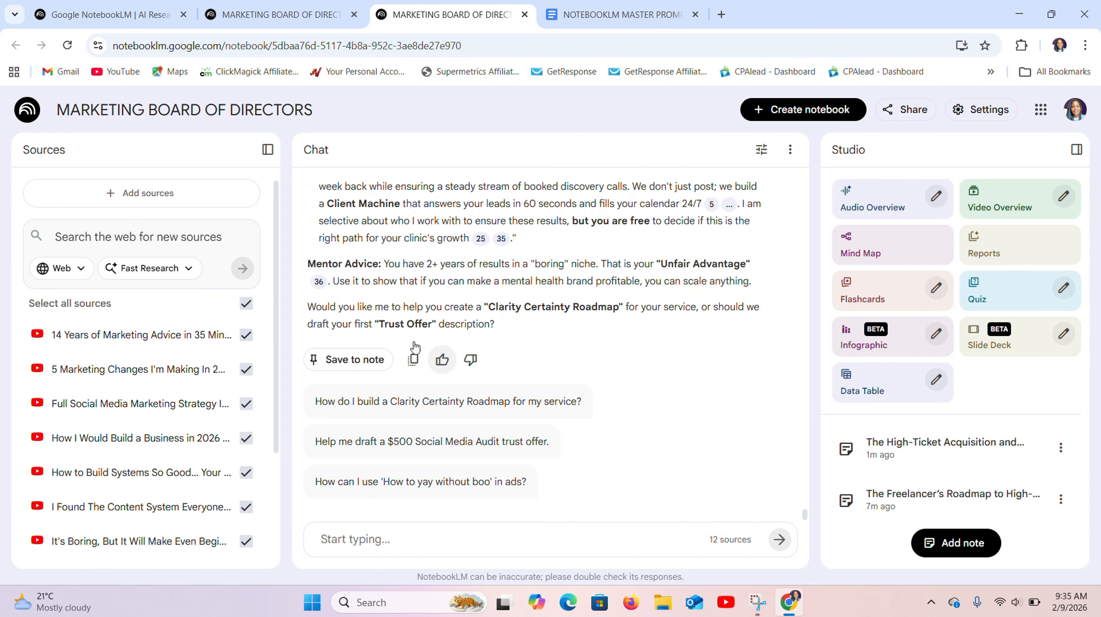
left_click(353, 360)
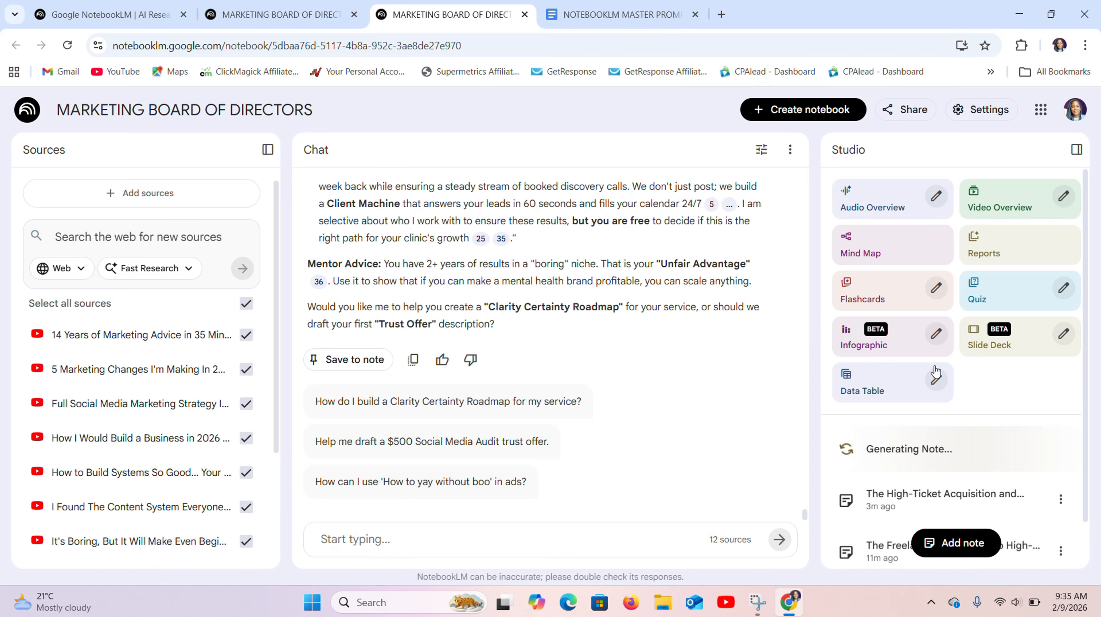
- Convert the note The High-Ticket Acquisition and Closing Blueprint to a source and check it in the source list
scroll(1088, 416, "down", 1)
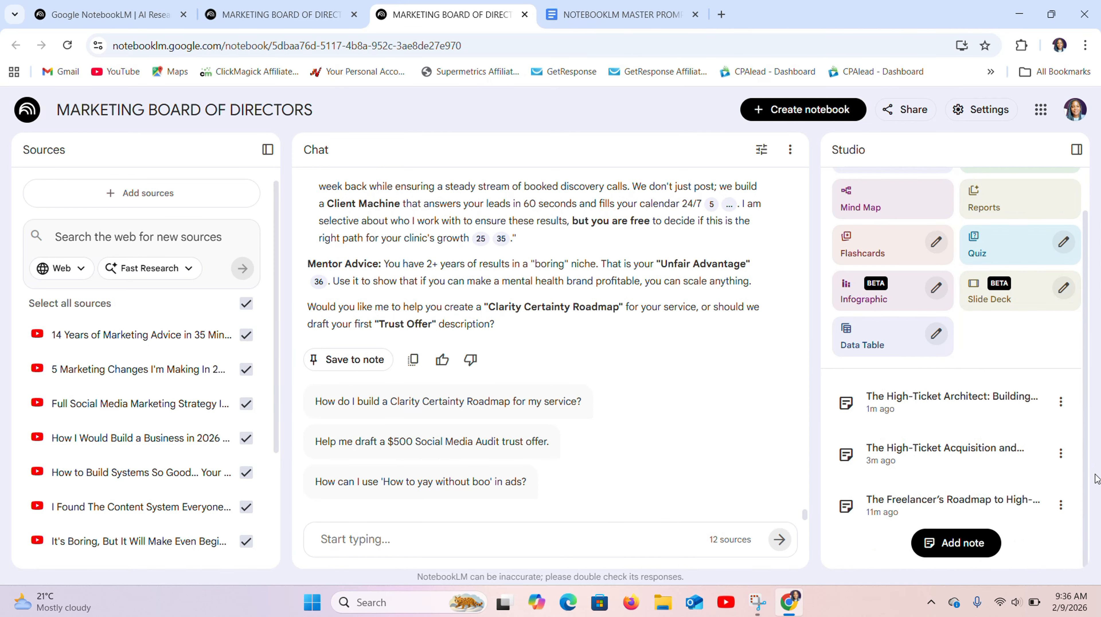
left_click(1061, 457)
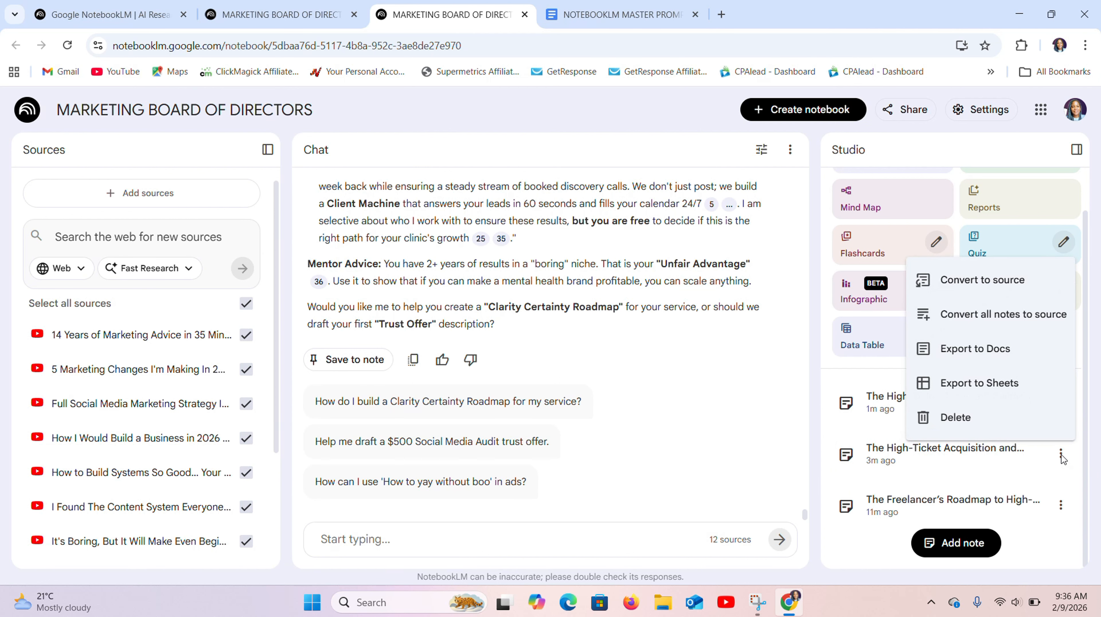
left_click(993, 297)
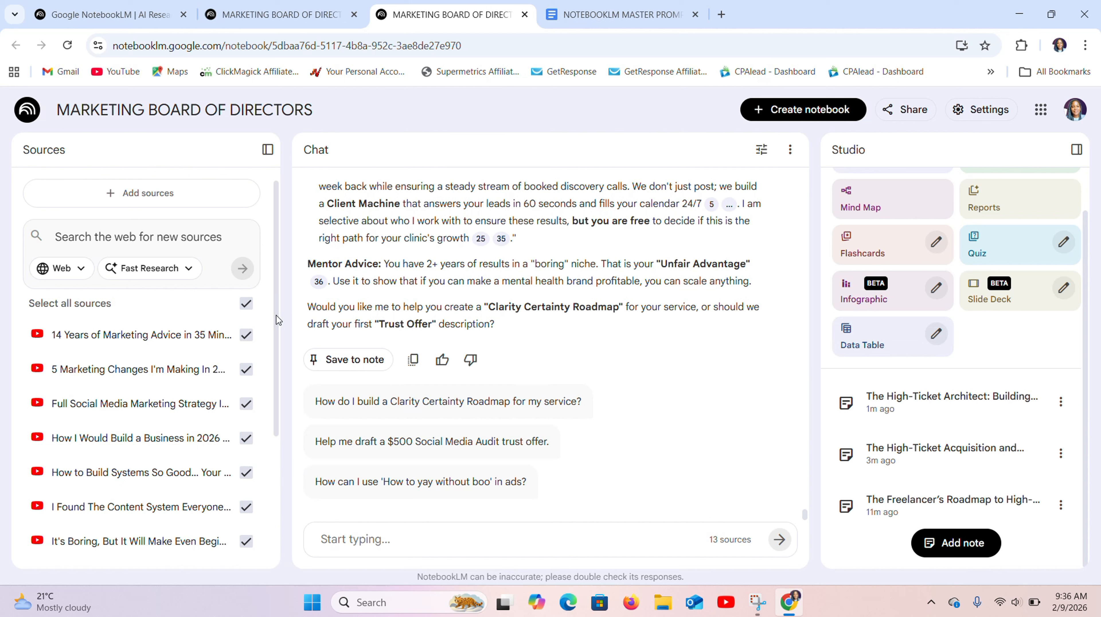
left_click_drag(276, 315, 277, 494)
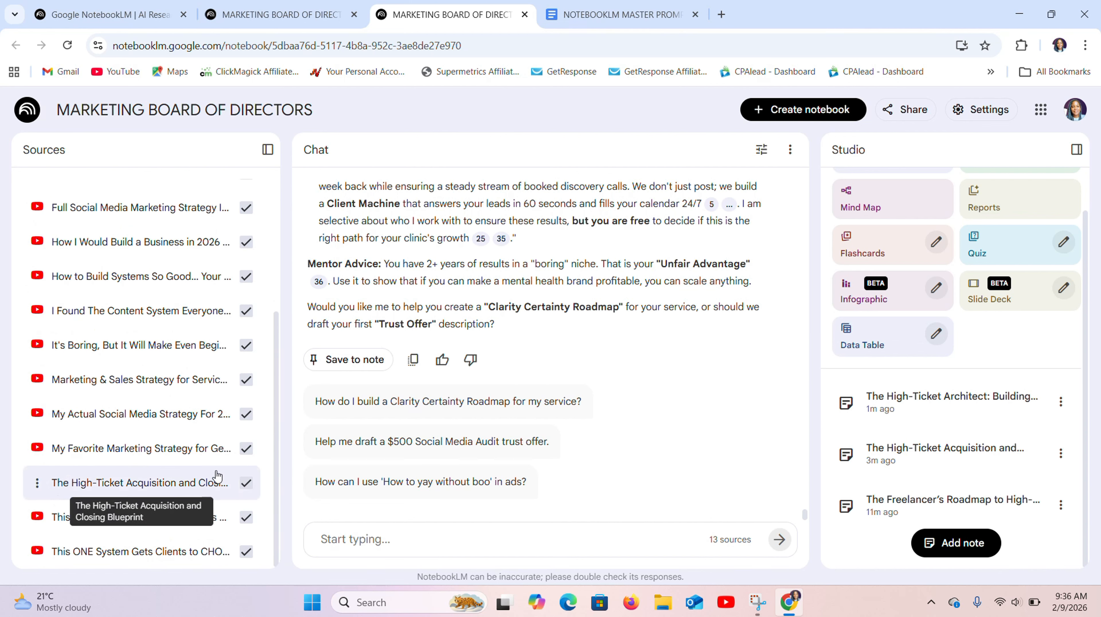
- Convert the Freelancer's Roadmap and High-Ticket Architect notes to sources
left_click(1061, 505)
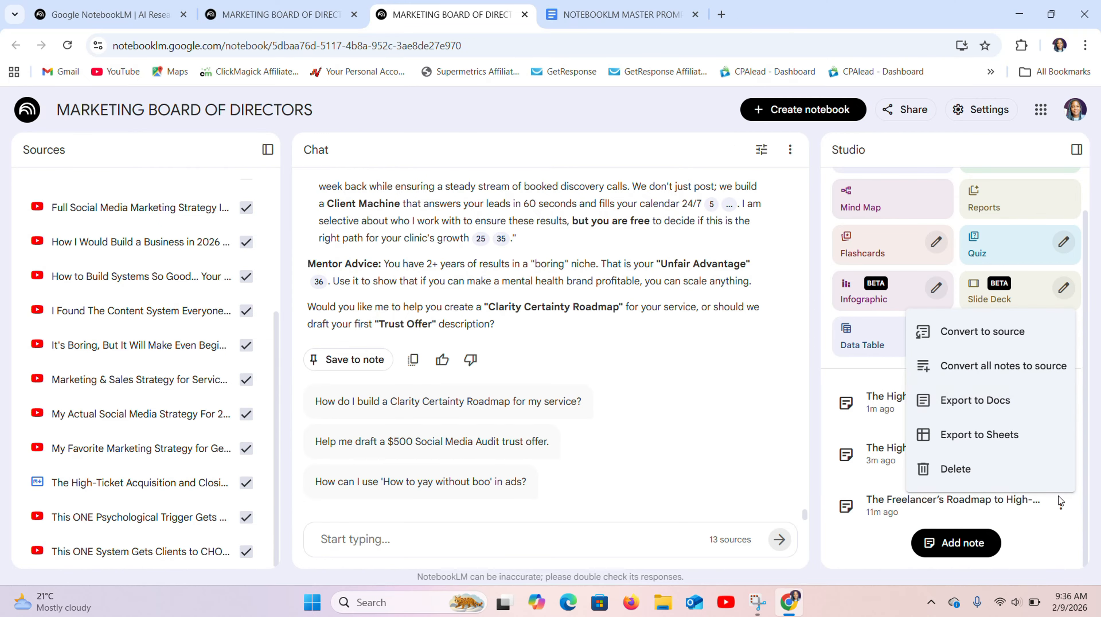
left_click(993, 329)
left_click(1060, 402)
left_click(993, 225)
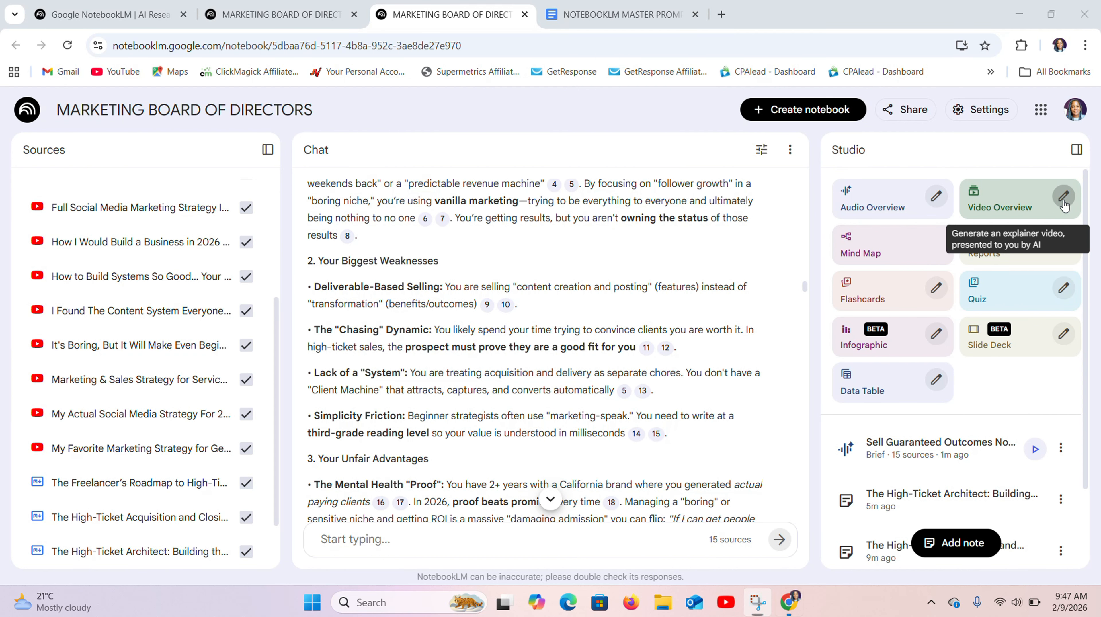
- Customize a new Video Overview in the Explainer format with the Whiteboard visual style
left_click(1063, 198)
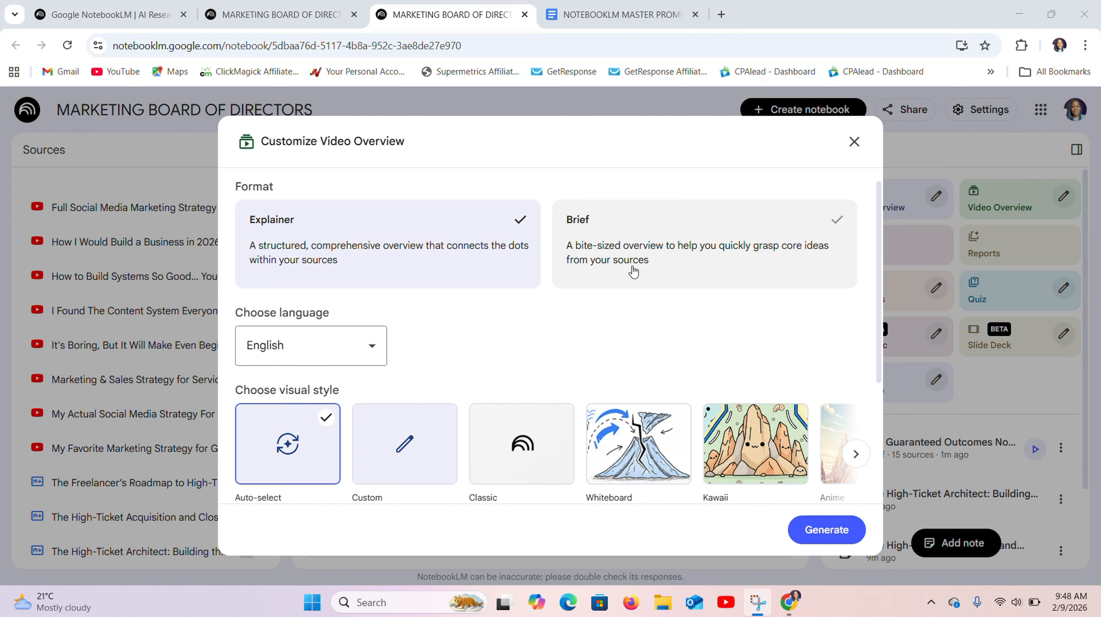
left_click_drag(879, 320, 866, 434)
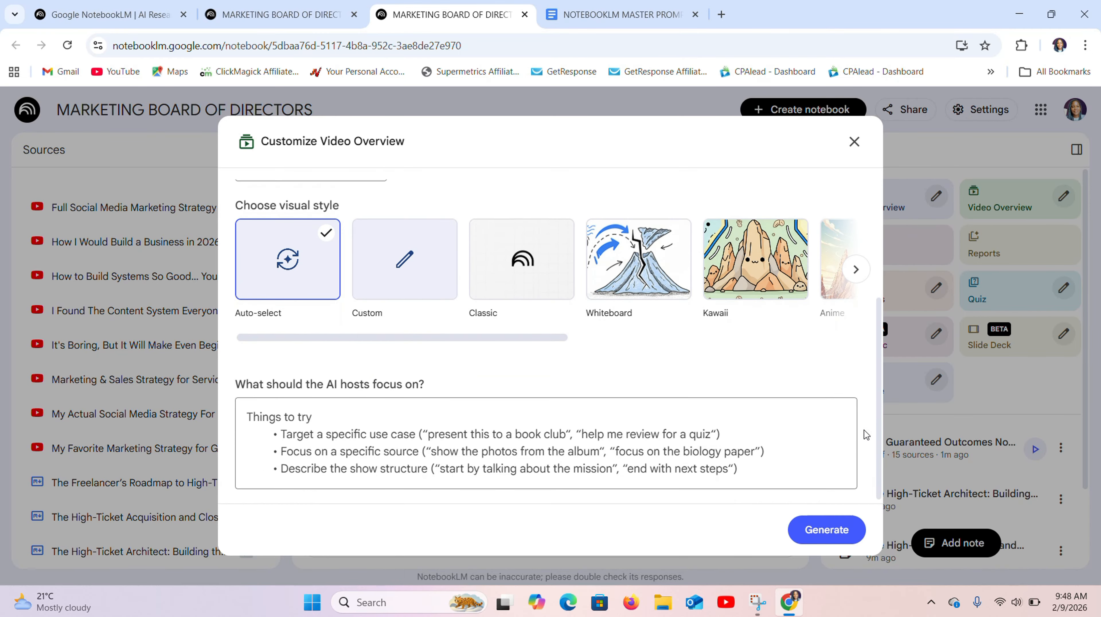
left_click_drag(518, 339, 532, 322)
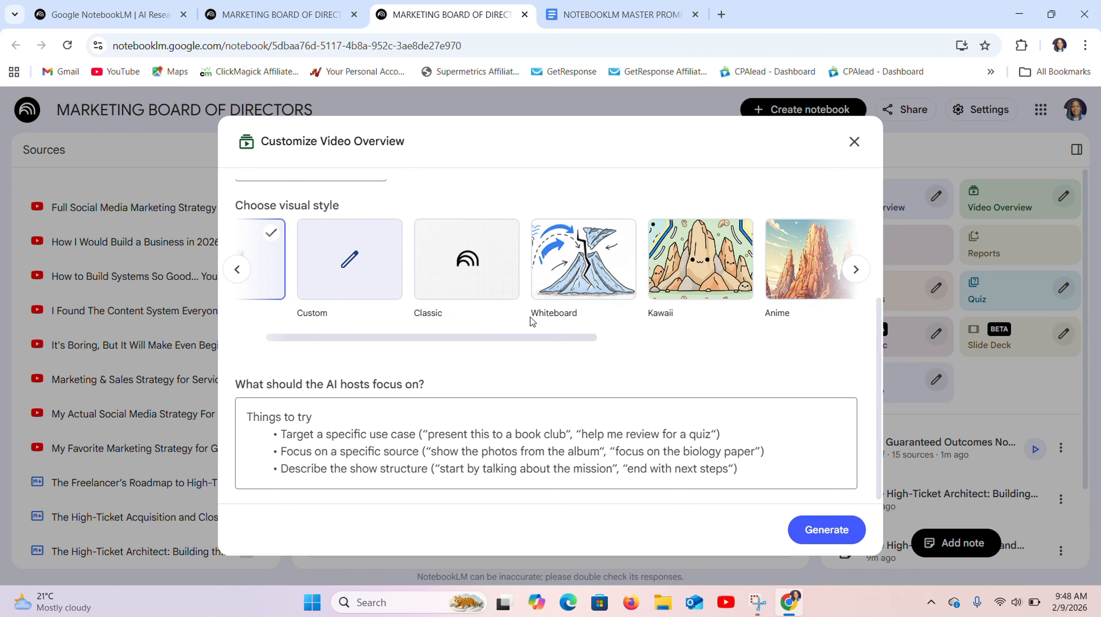
left_click(598, 275)
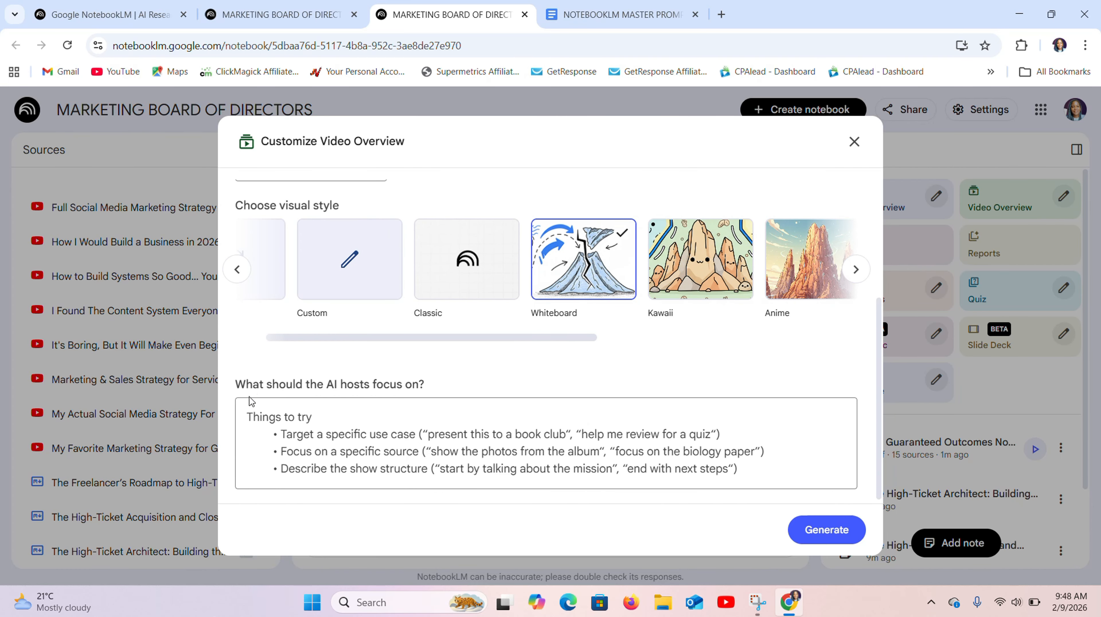
- Paste the focus points on high-ticket services, YouTube + LinkedIn clients and what works in 2026, and generate the Video Overview
left_click(249, 416)
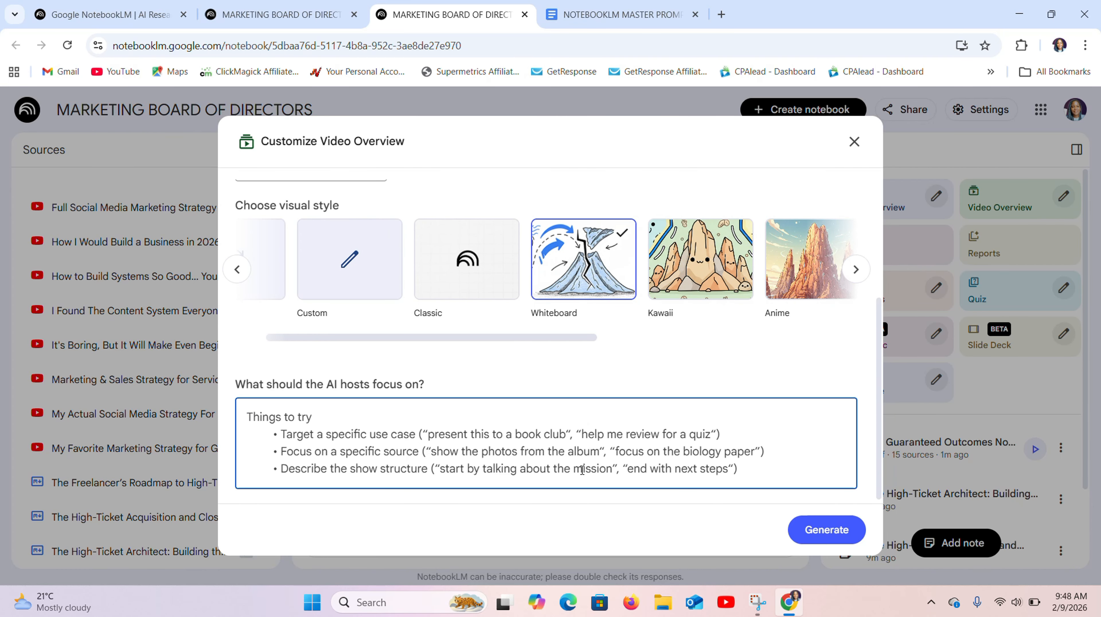
key("ctrl+v")
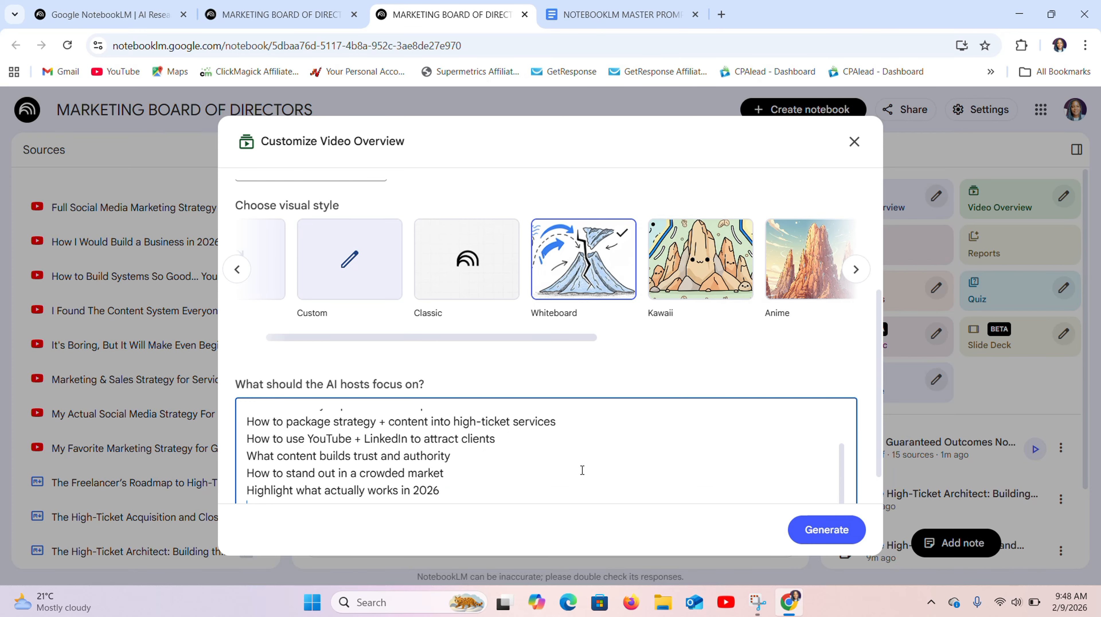
scroll(842, 463, "up", 3)
left_click(826, 529)
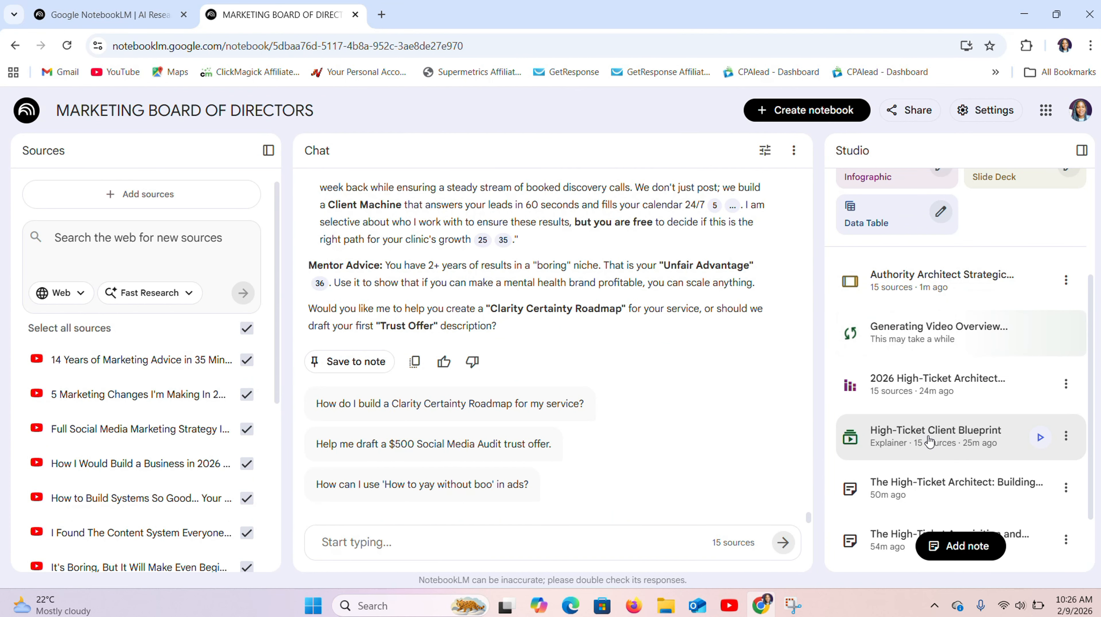
- Open the High-Ticket Client Blueprint video overview, play it and lower the system volume
left_click(958, 437)
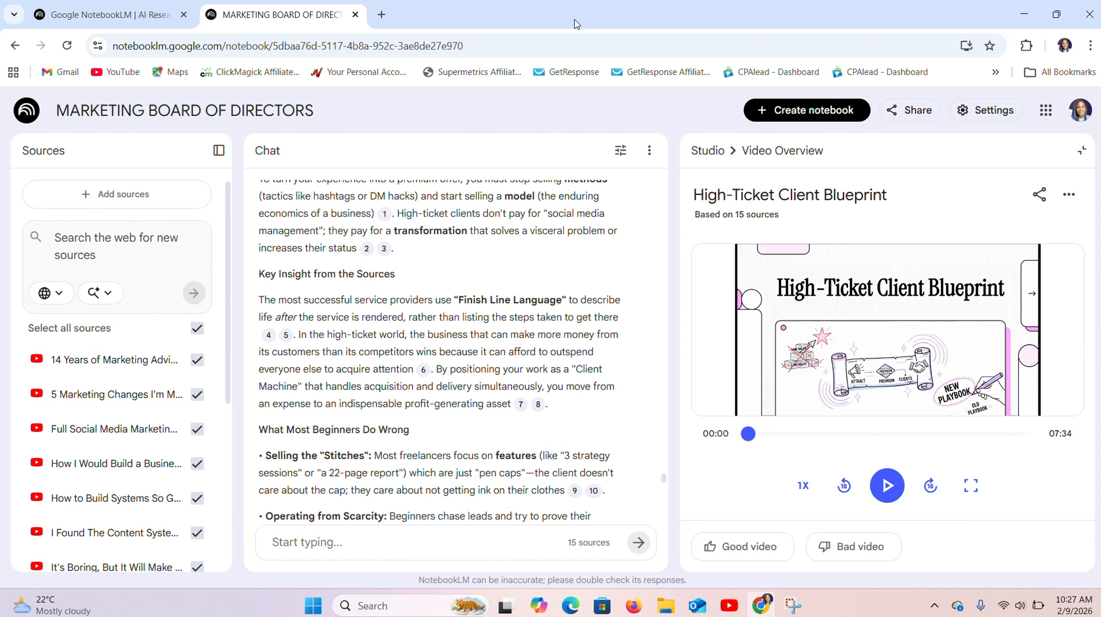
left_click(891, 487)
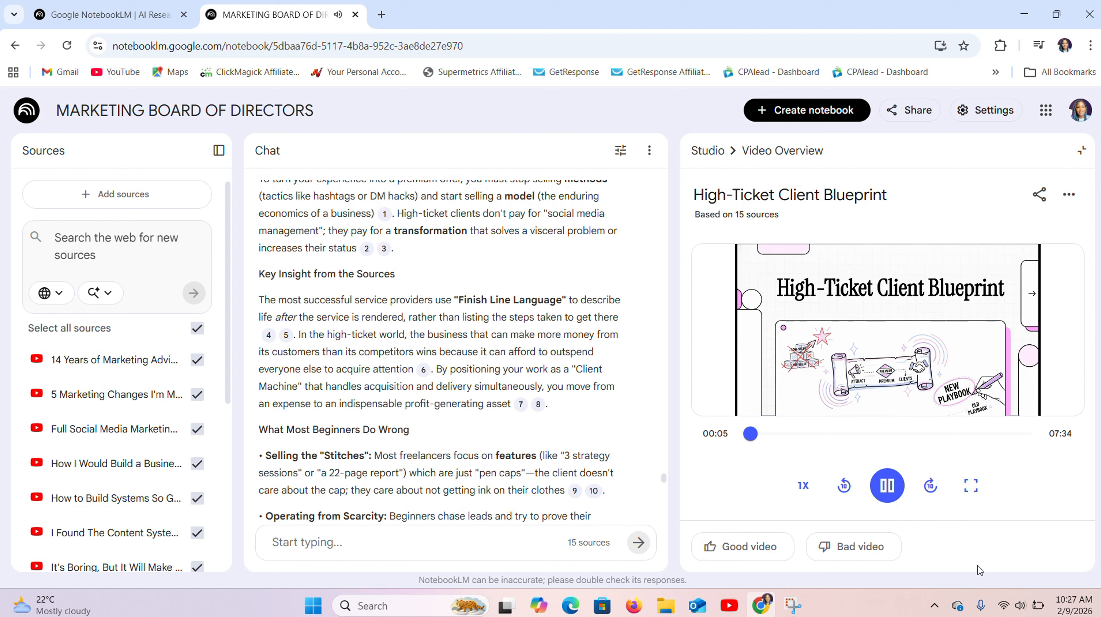
key("XF86AudioLowerVolume")
key("XF86AudioLowerVolume")
key("XF86AudioLowerVolume")
key("XF86AudioLowerVolume")
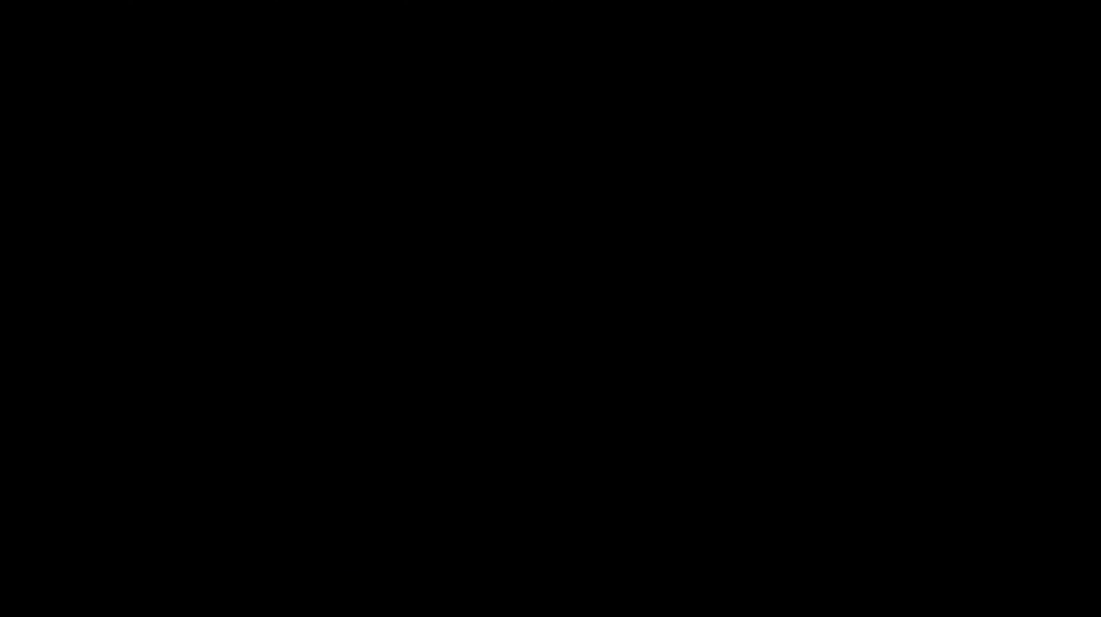
key("XF86AudioLowerVolume")
key("XF86AudioLowerVolume")
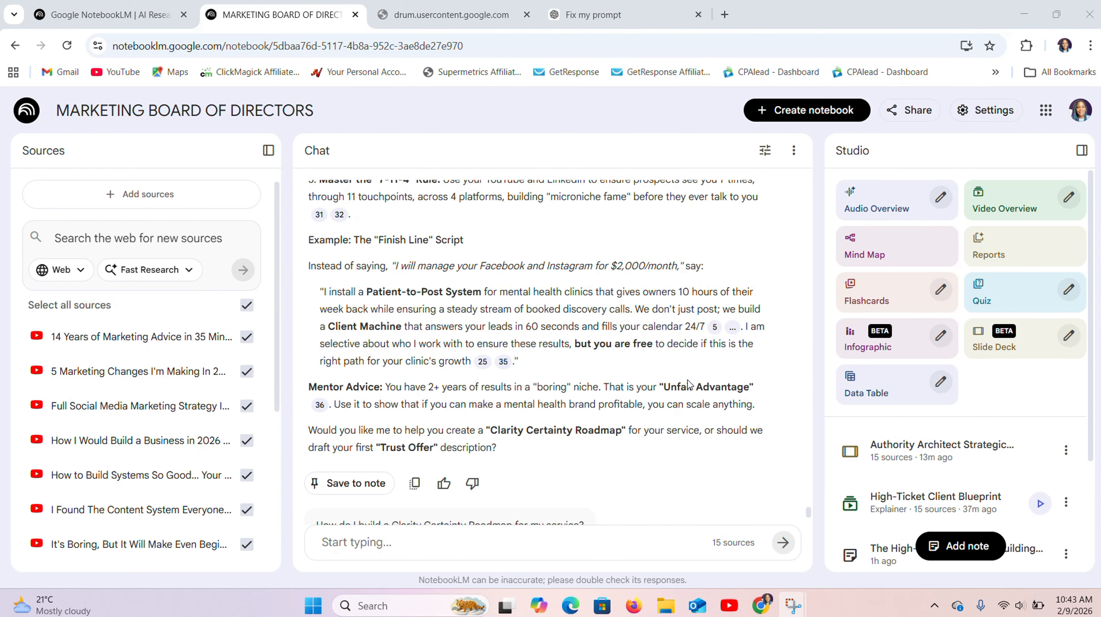
- Customize a new infographic and paste the description asking for 5–8 concise sections in a hand-drawn stick-figure style on white
left_click(940, 339)
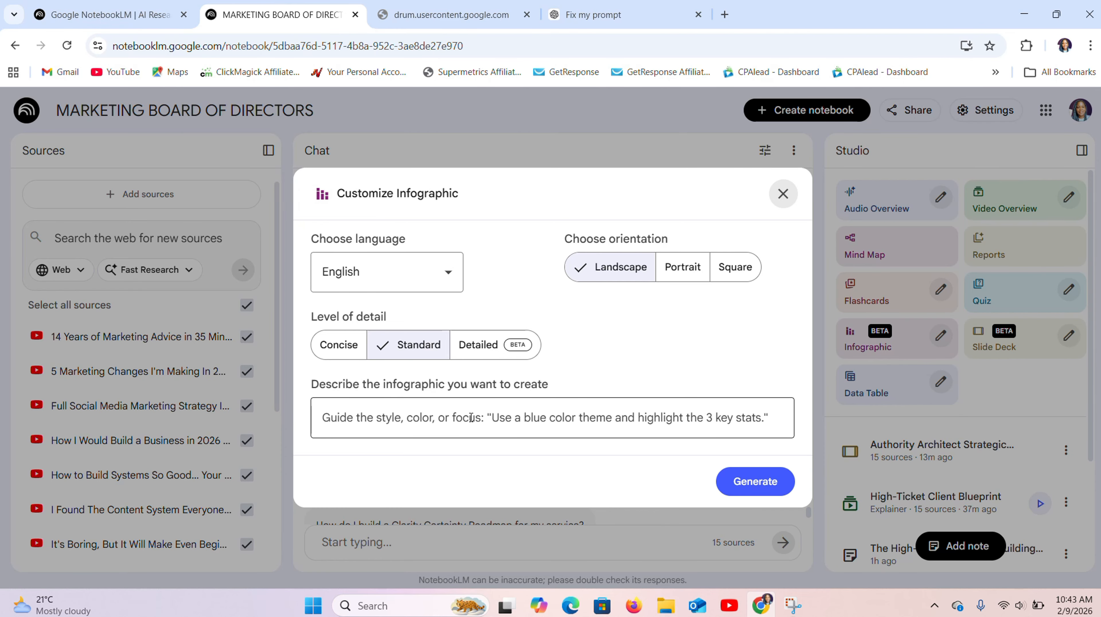
left_click(470, 417)
key("ctrl+v")
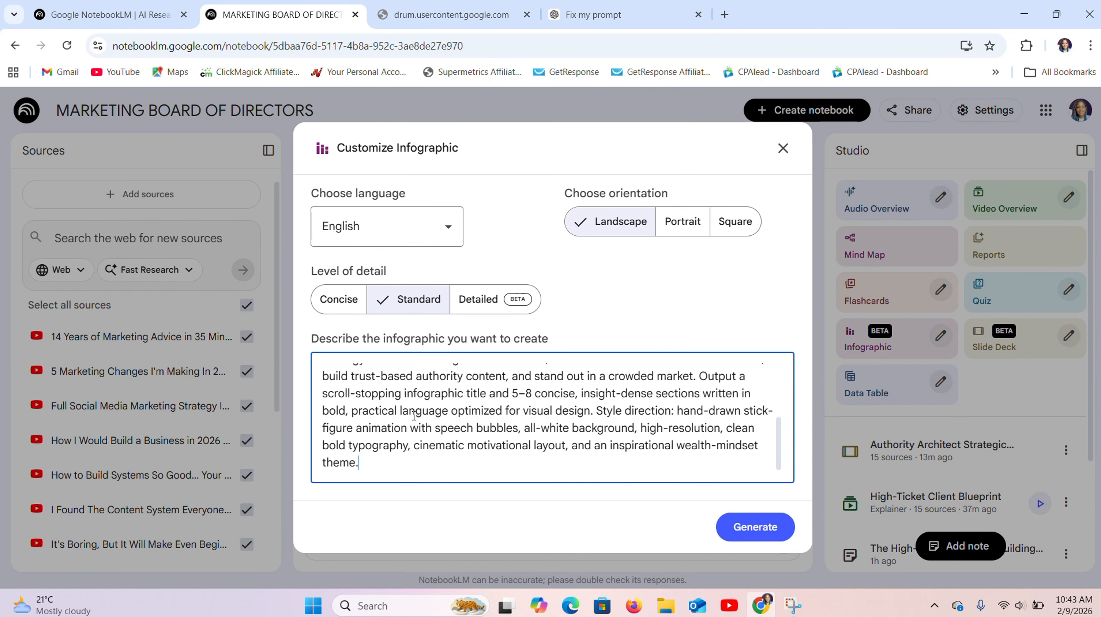
- Replace one character in the infographic description with 7 and generate the landscape, Standard-detail infographic in English
scroll(532, 392, "up", 1)
key("Right")
key("Right")
key("BackSpace")
type("7")
scroll(532, 392, "down", 1)
left_click(733, 534)
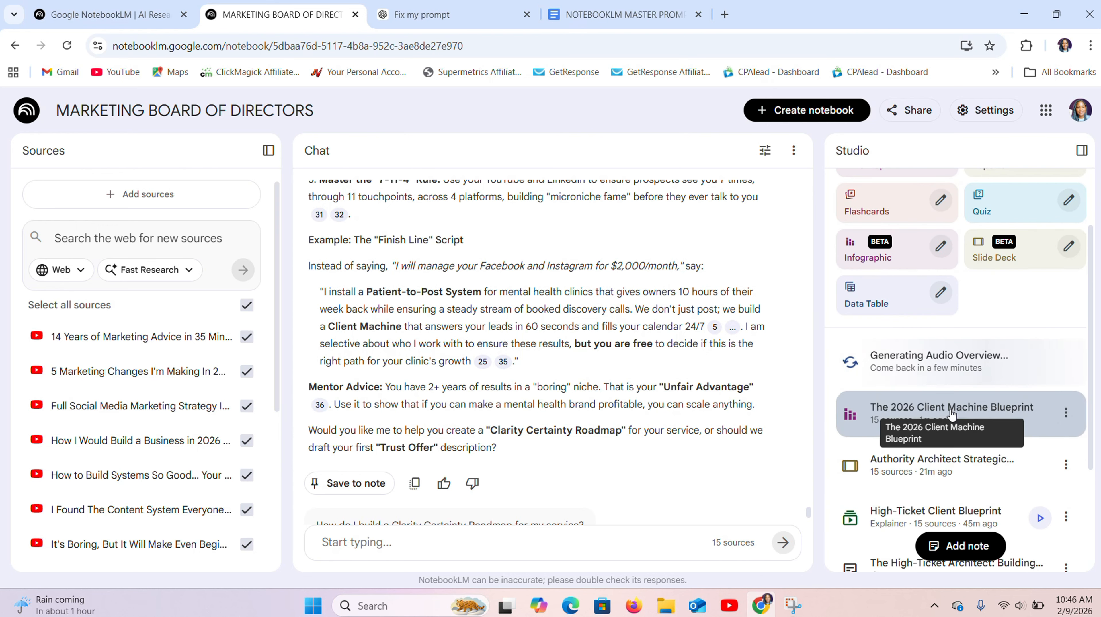
left_click(951, 408)
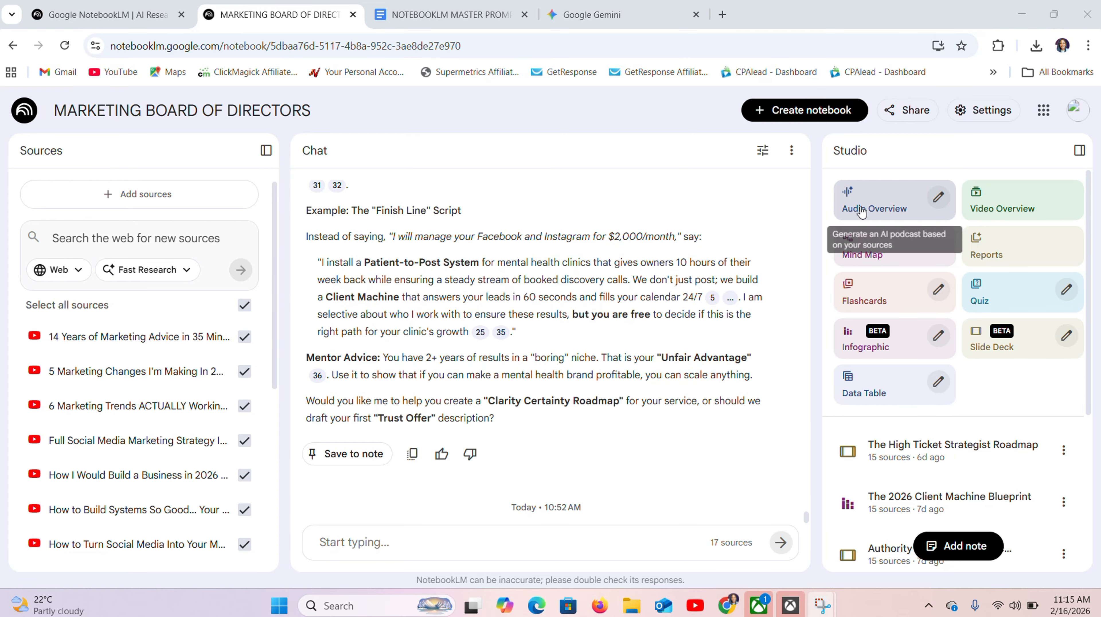
- Generate a Deep Dive Audio Overview in English at Default length, with the pasted key points on premium offers and high-ticket services
left_click(942, 201)
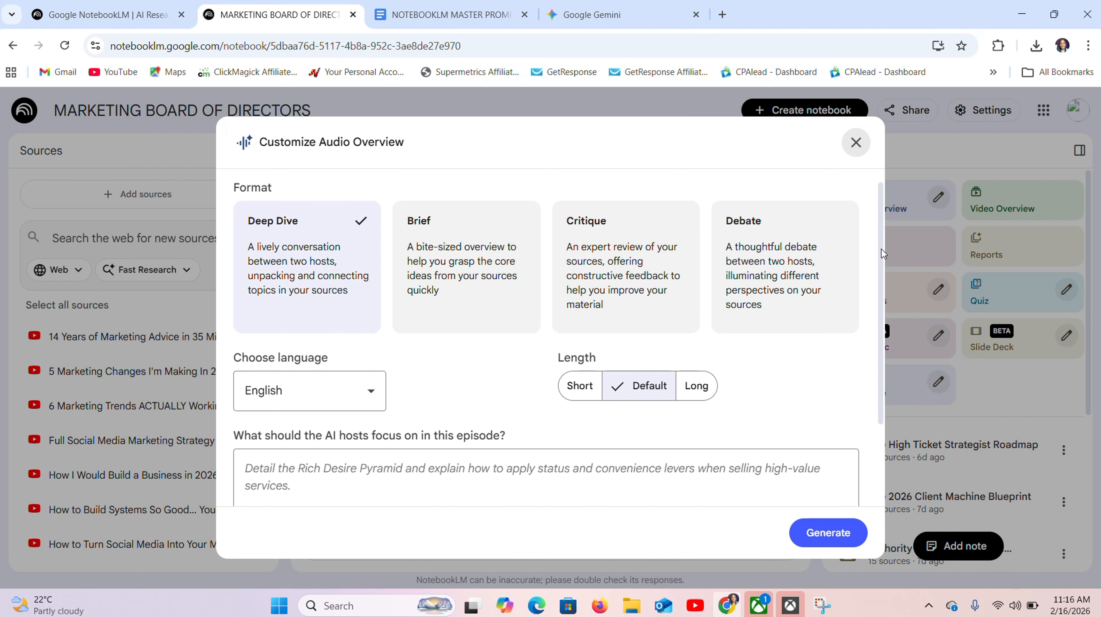
left_click_drag(881, 249, 878, 316)
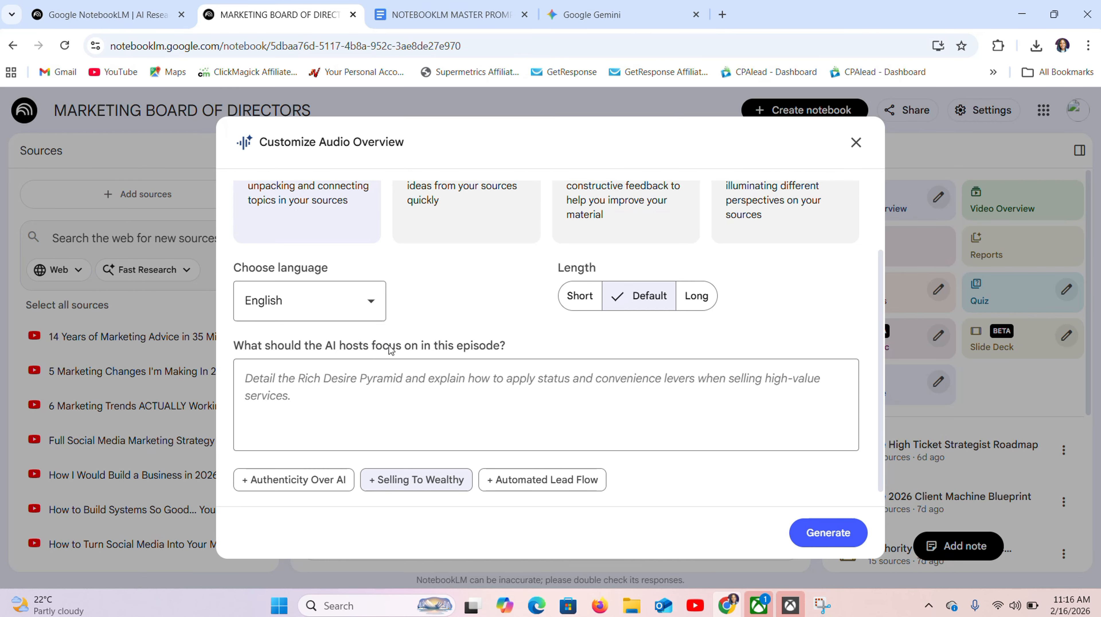
left_click(303, 402)
key("ctrl+v")
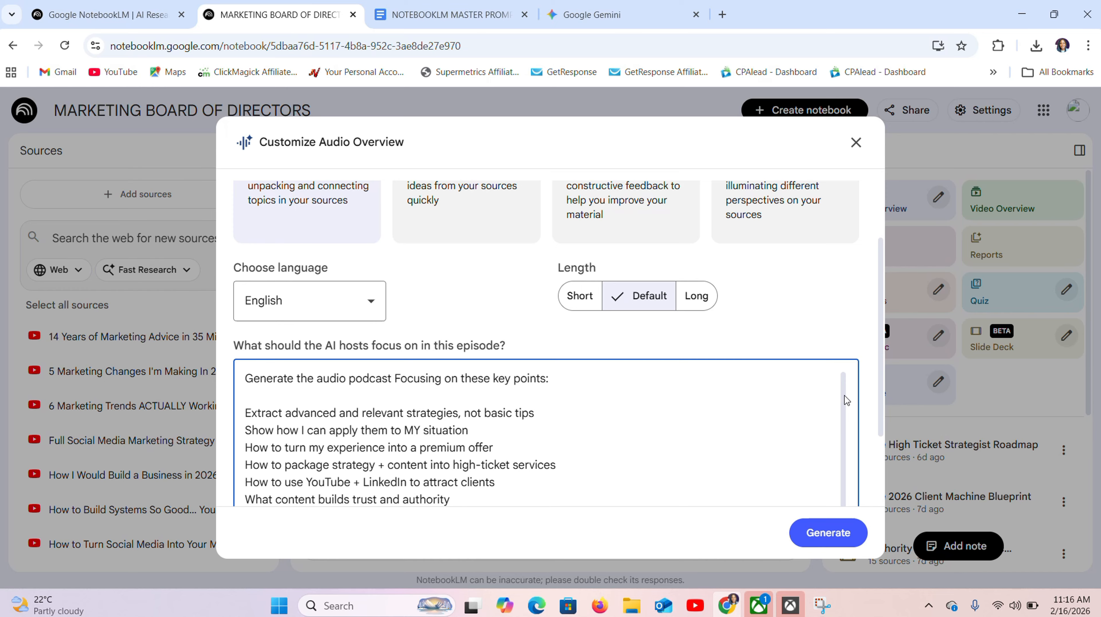
left_click_drag(844, 395, 856, 428)
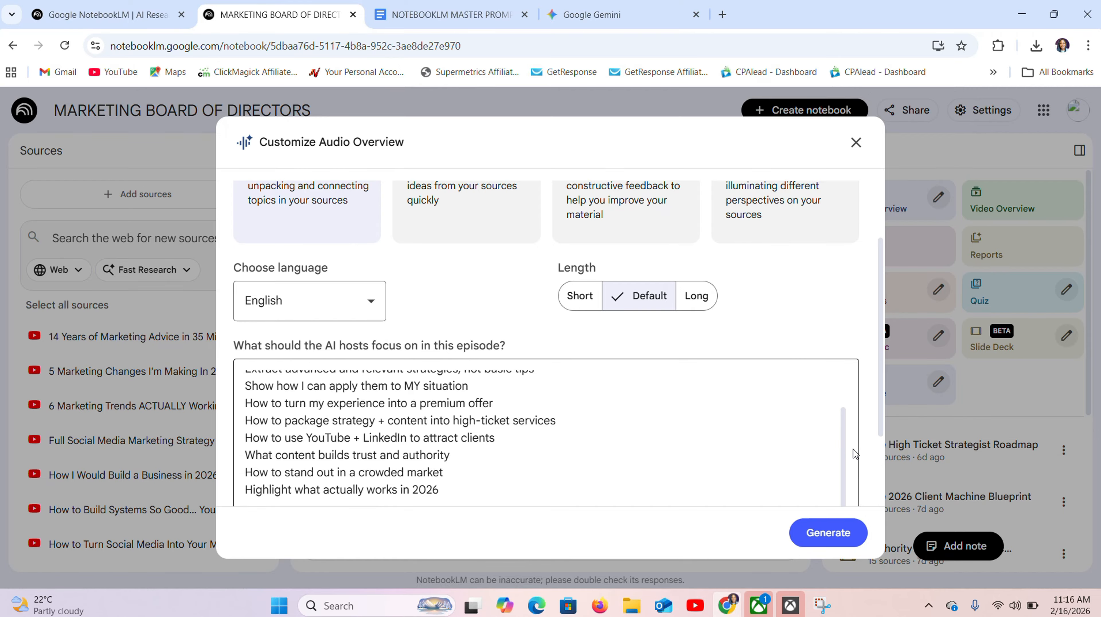
scroll(864, 411, "down", 3)
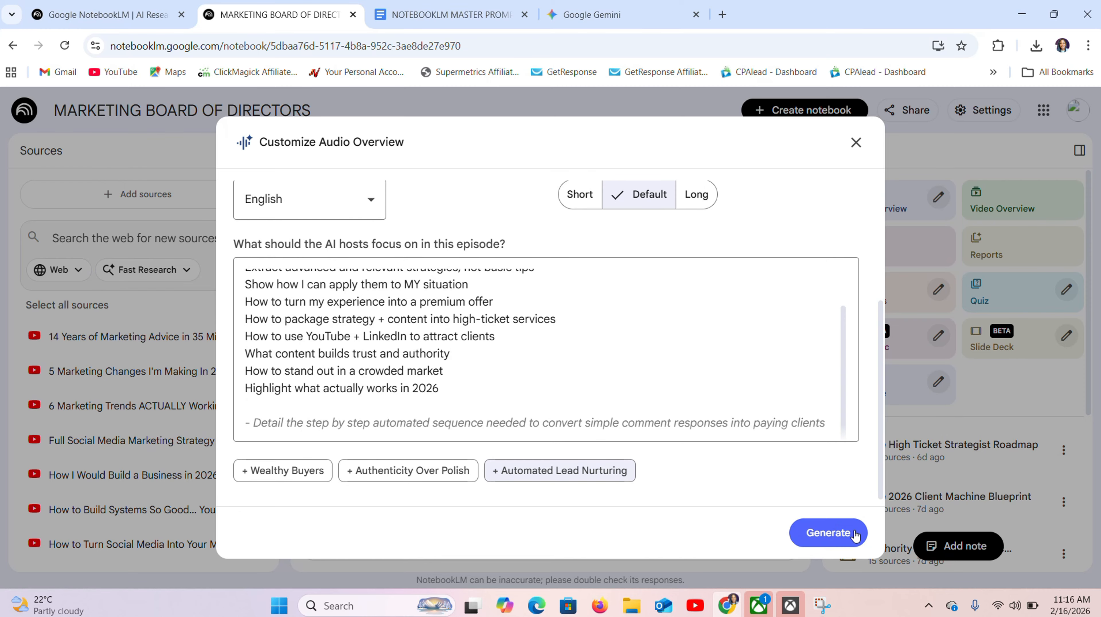
left_click(827, 533)
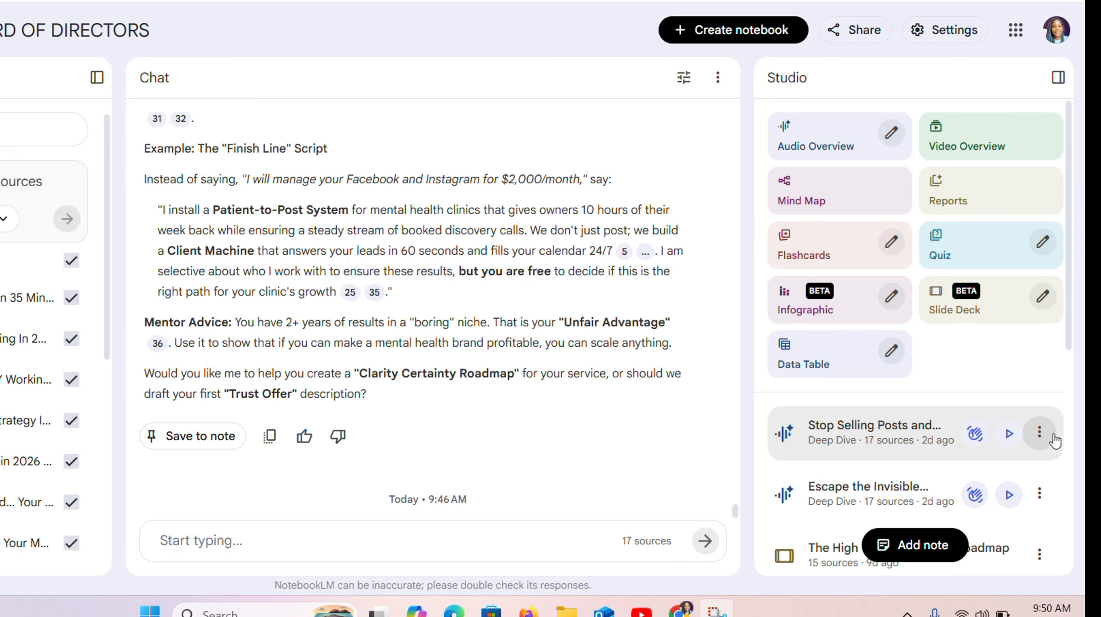
- Play the "Stop Selling Posts and Build Client Machines" audio overview and open it in interactive mode
left_click(1009, 434)
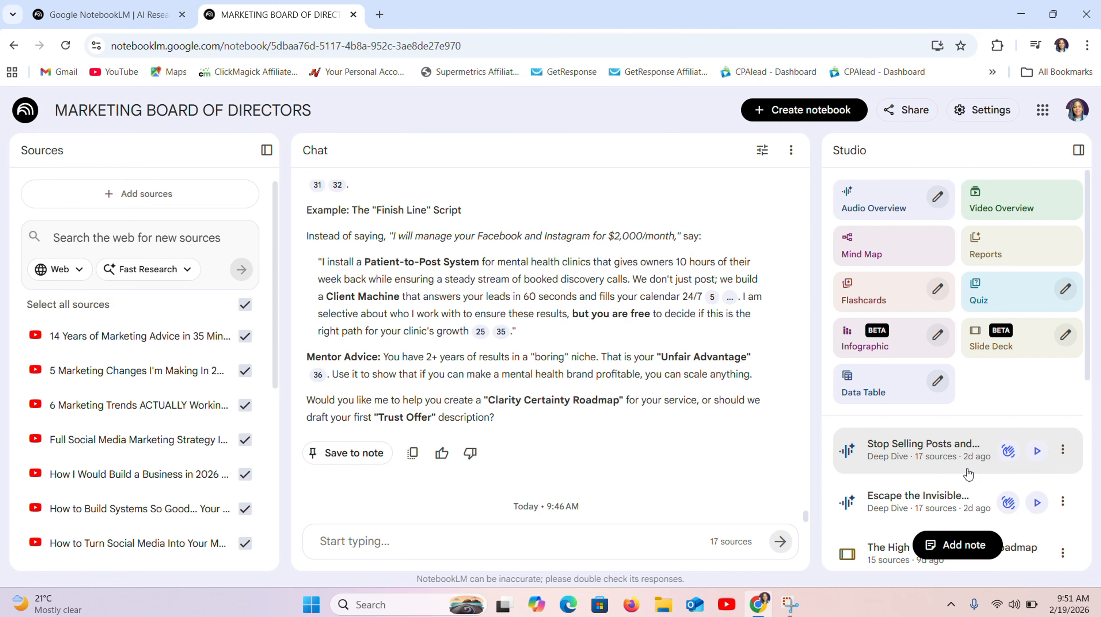
left_click(1006, 456)
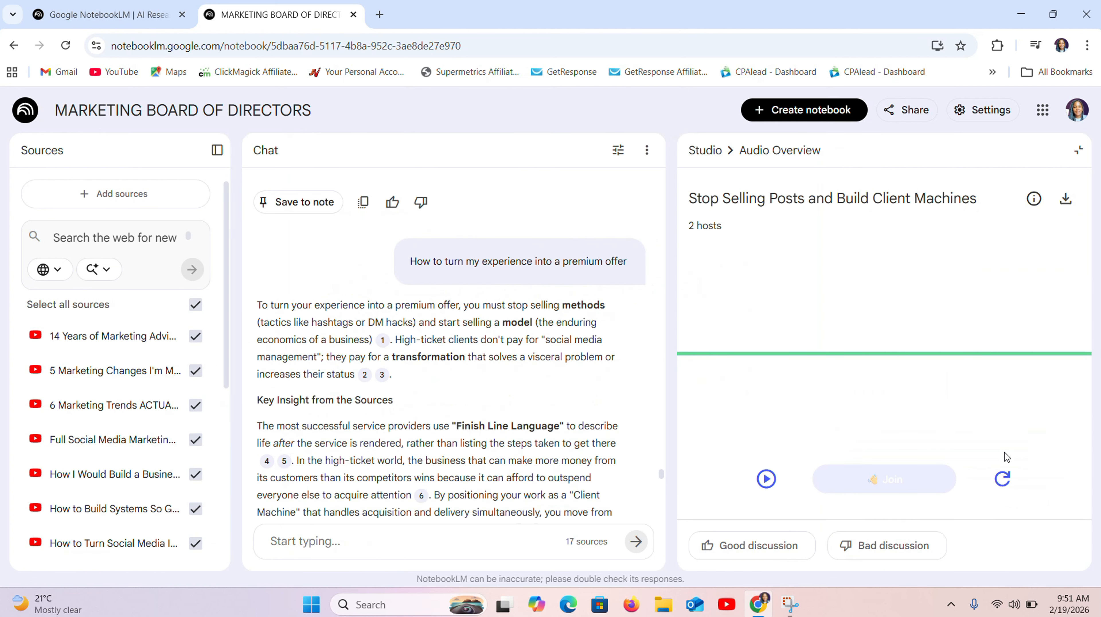
- Play the audio overview in interactive mode, join the hosts' conversation and pause the audio at the end
left_click(767, 479)
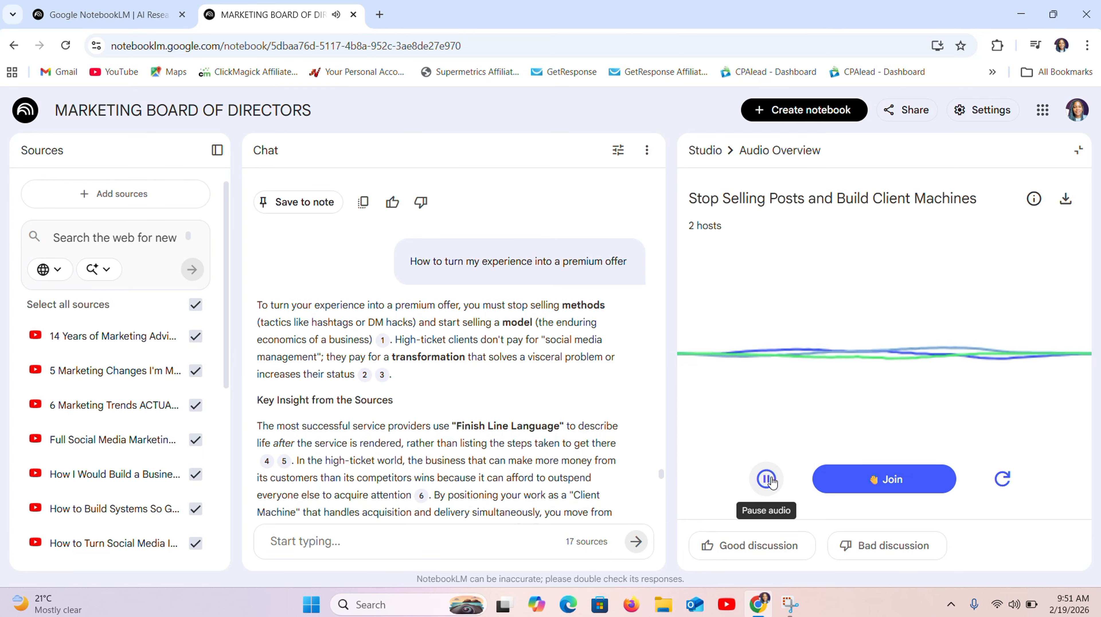
left_click(771, 481)
left_click(771, 480)
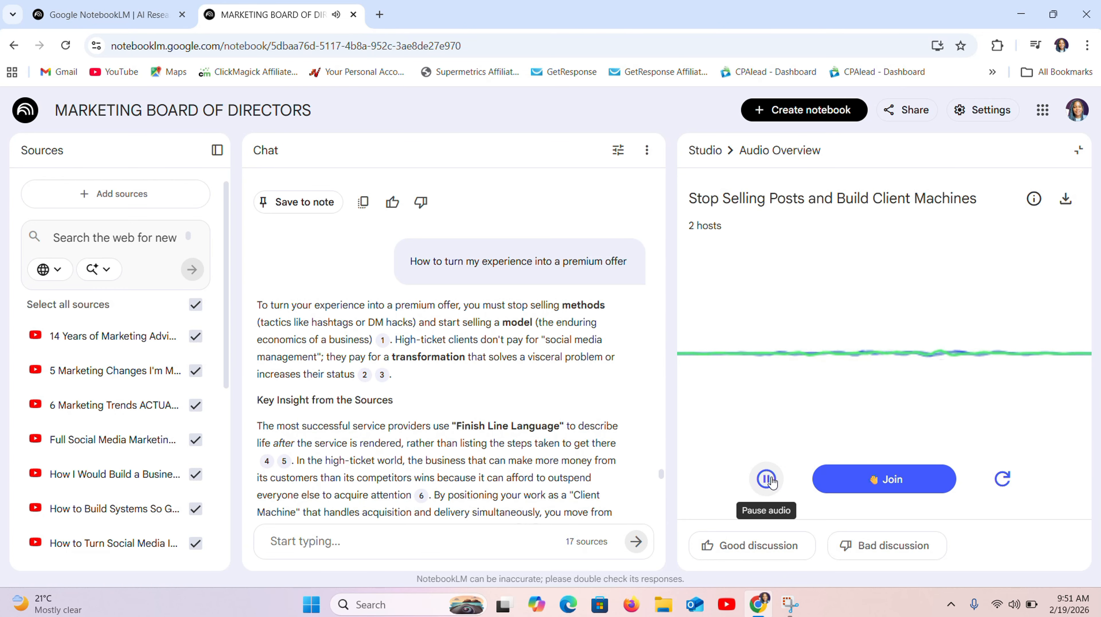
left_click(902, 476)
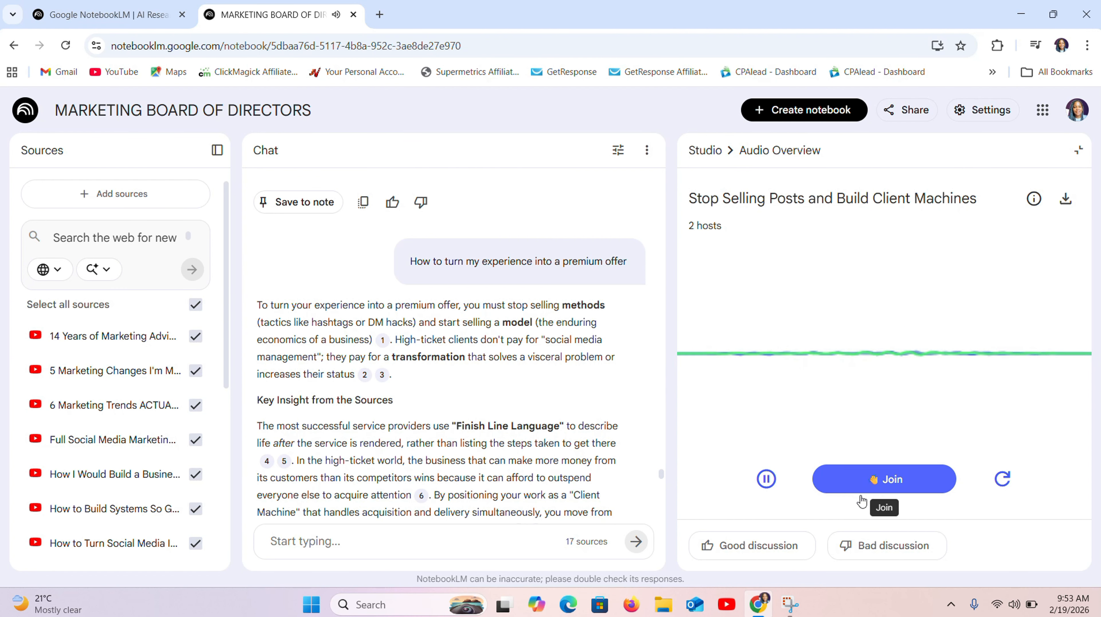
left_click(886, 479)
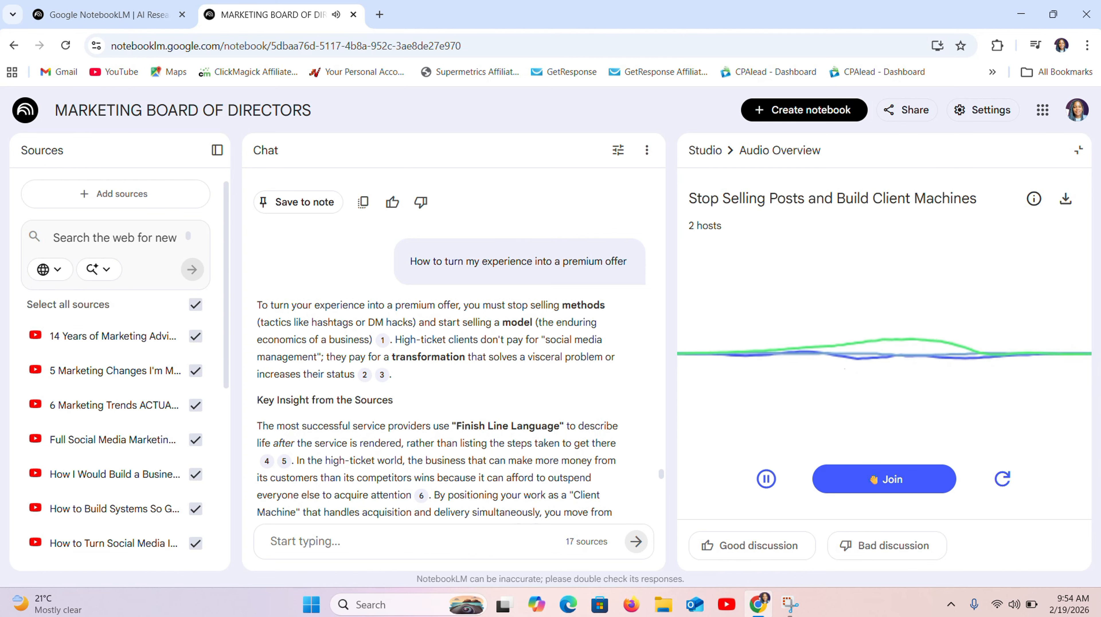
left_click(755, 486)
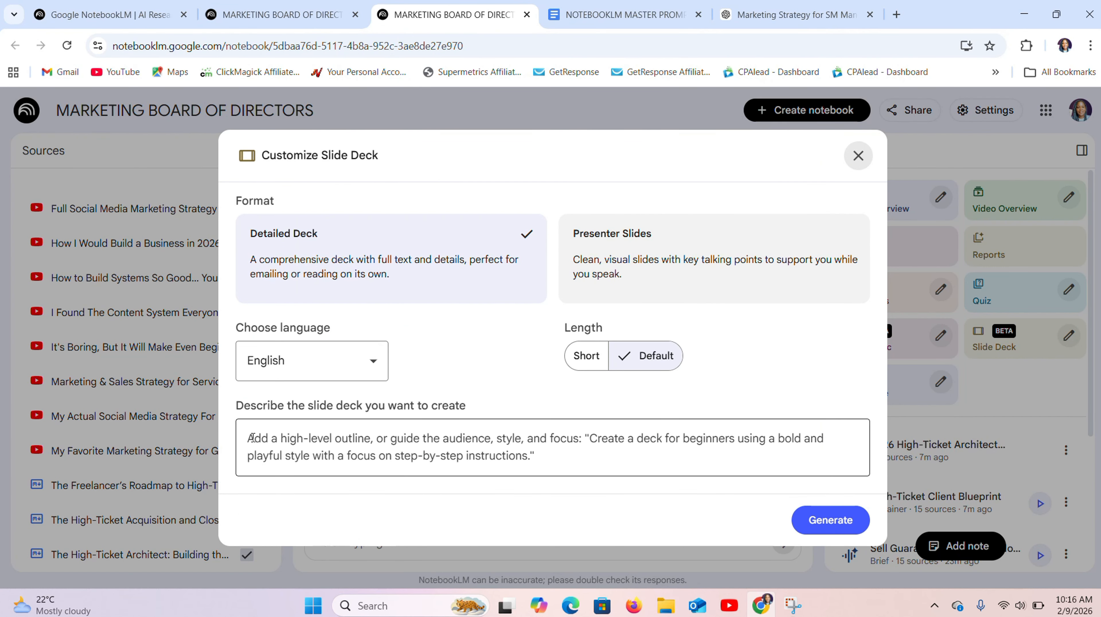
- Paste the description for an English slide deck in Detailed Deck format at Default length
left_click(256, 439)
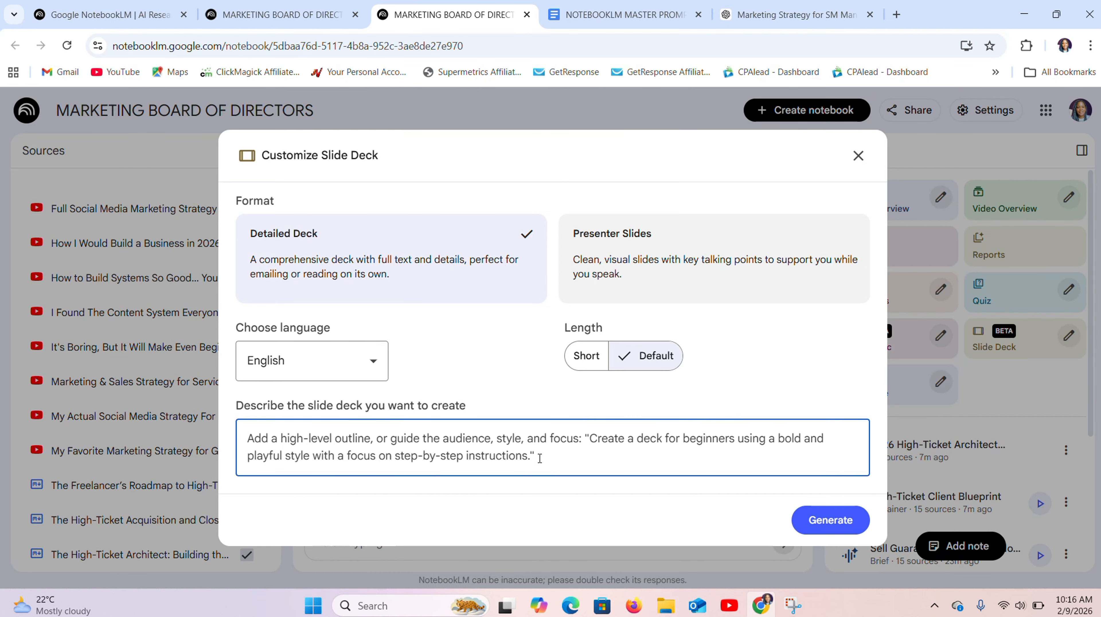
key("ctrl+v")
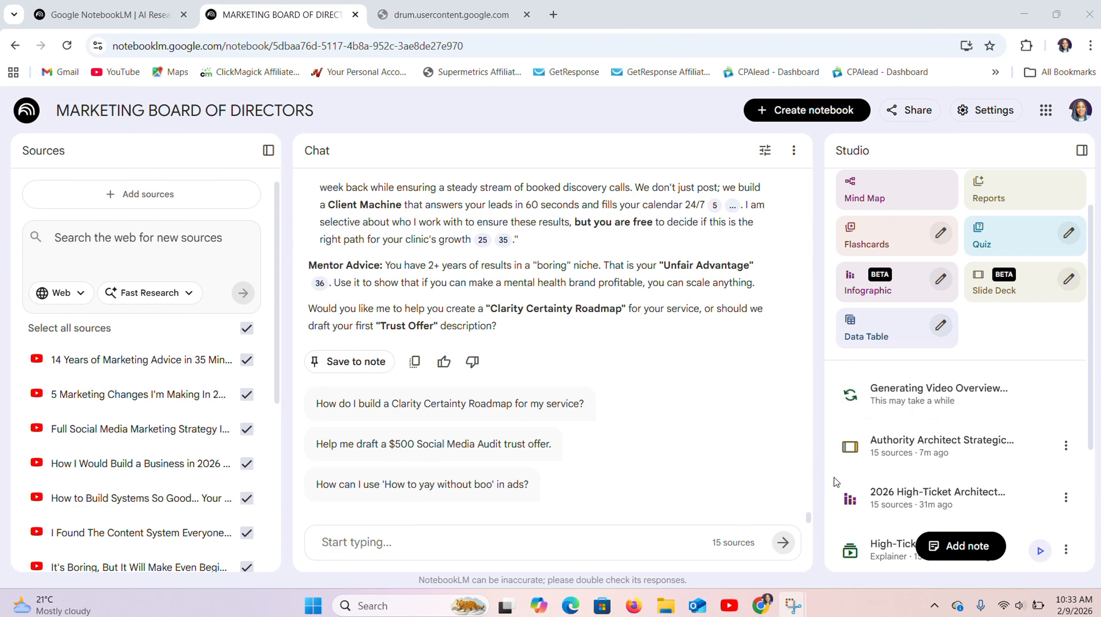
- Open the generated Authority Architect slide deck from the Studio outputs and skim through its slide thumbnails
left_click(928, 445)
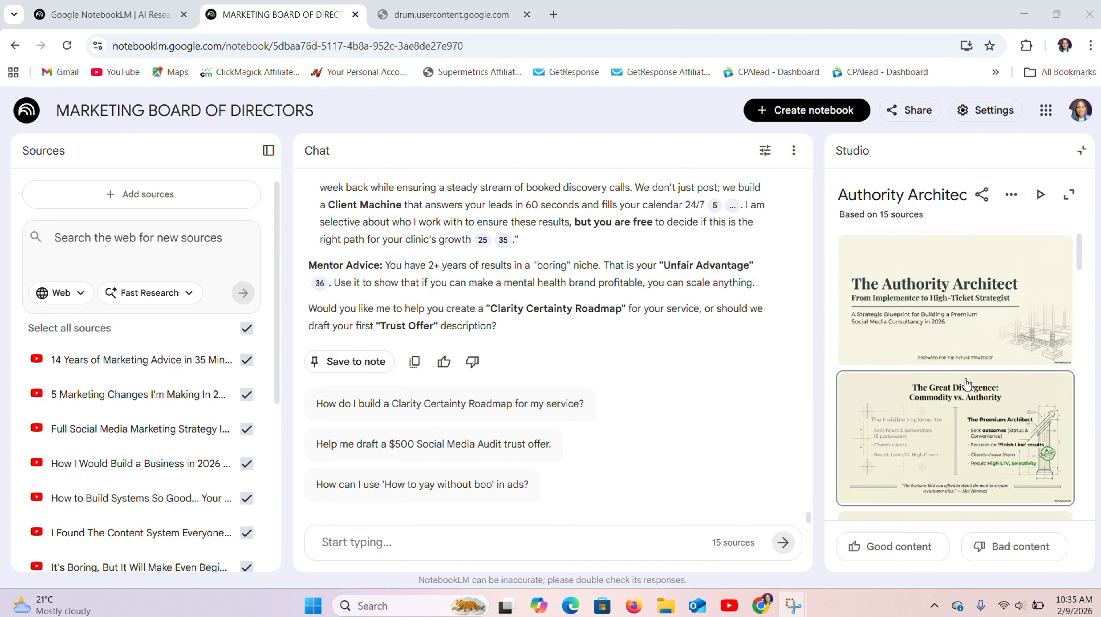
left_click(1089, 313)
scroll(1084, 258, "down", 5)
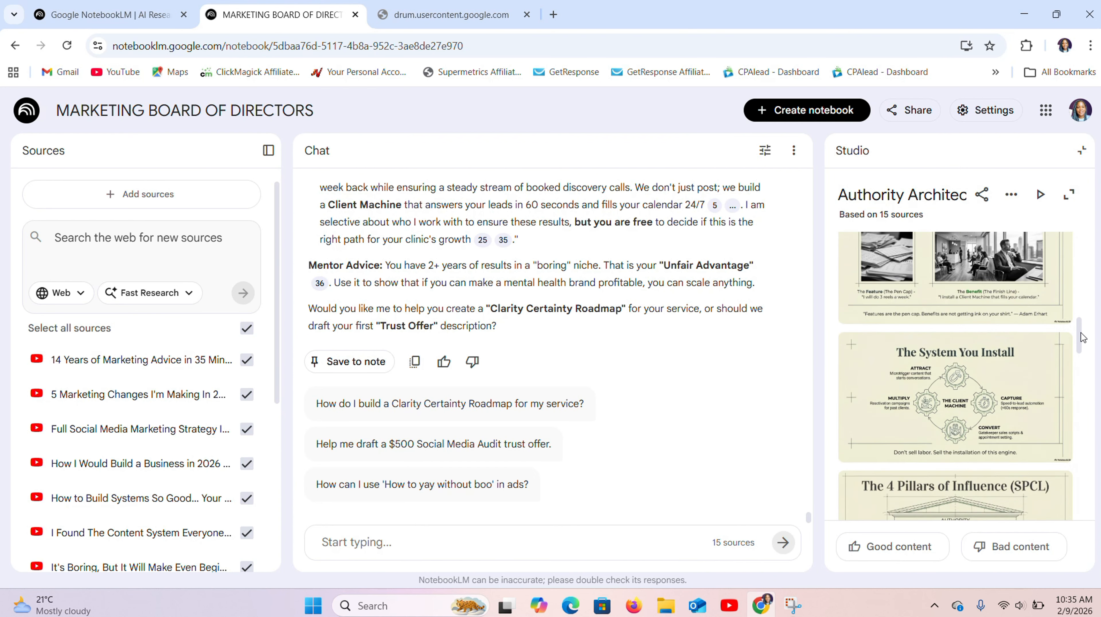
scroll(1083, 258, "up", 5)
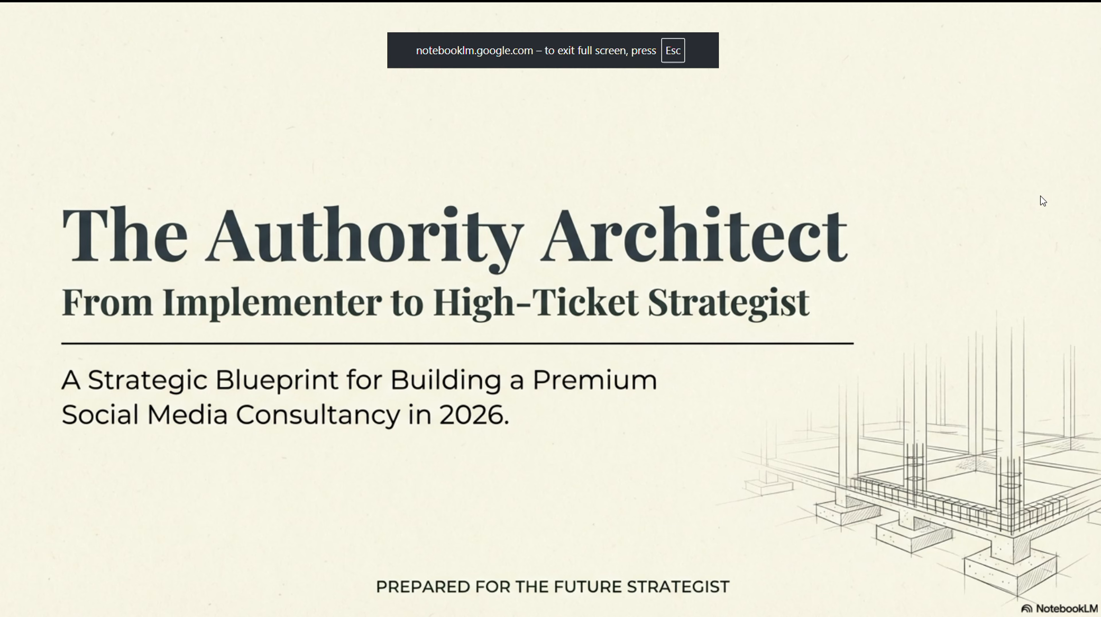
- Present the Authority Architect deck full screen and page forward through its slides past "The 'Microtrigger' Acquisition Method"
key("Right")
key("Right")
key("Right")
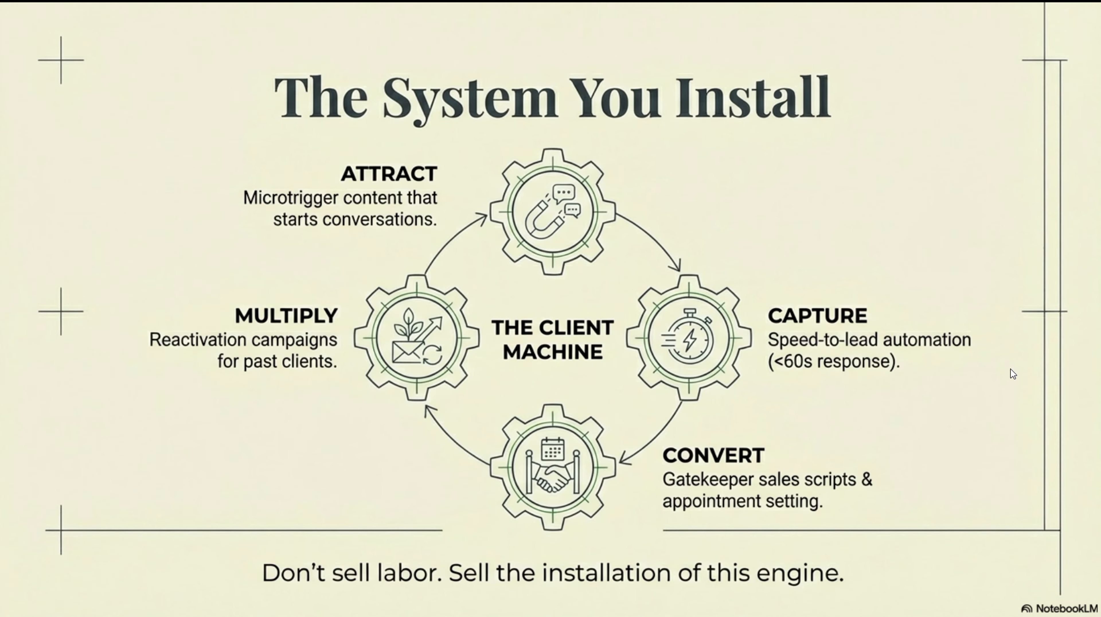
key("Right")
key("Right")
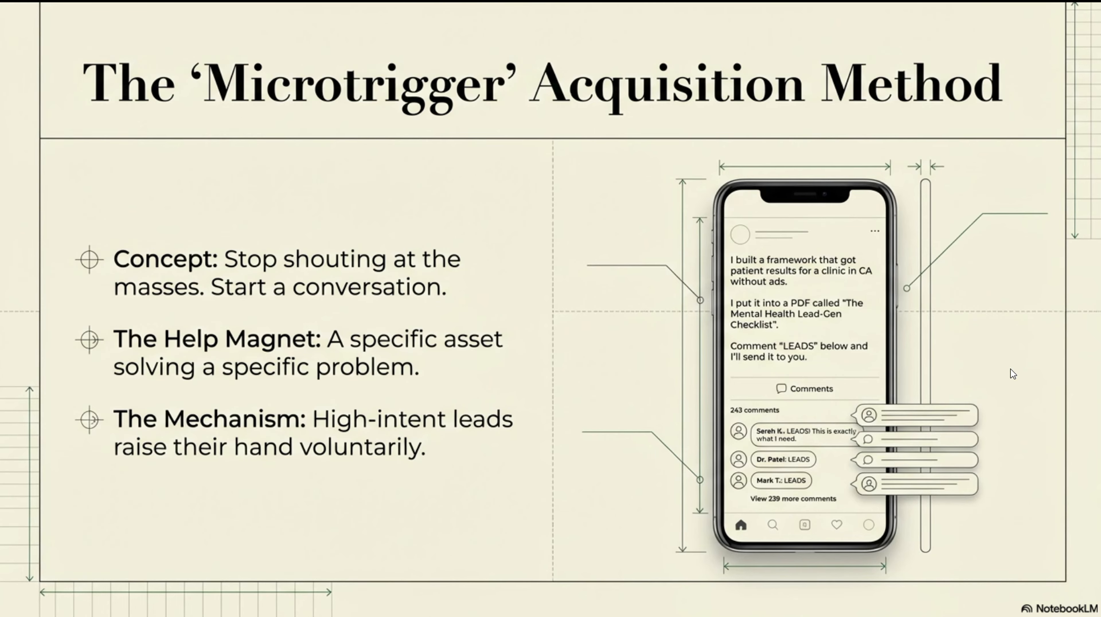
key("Right")
key("Right")
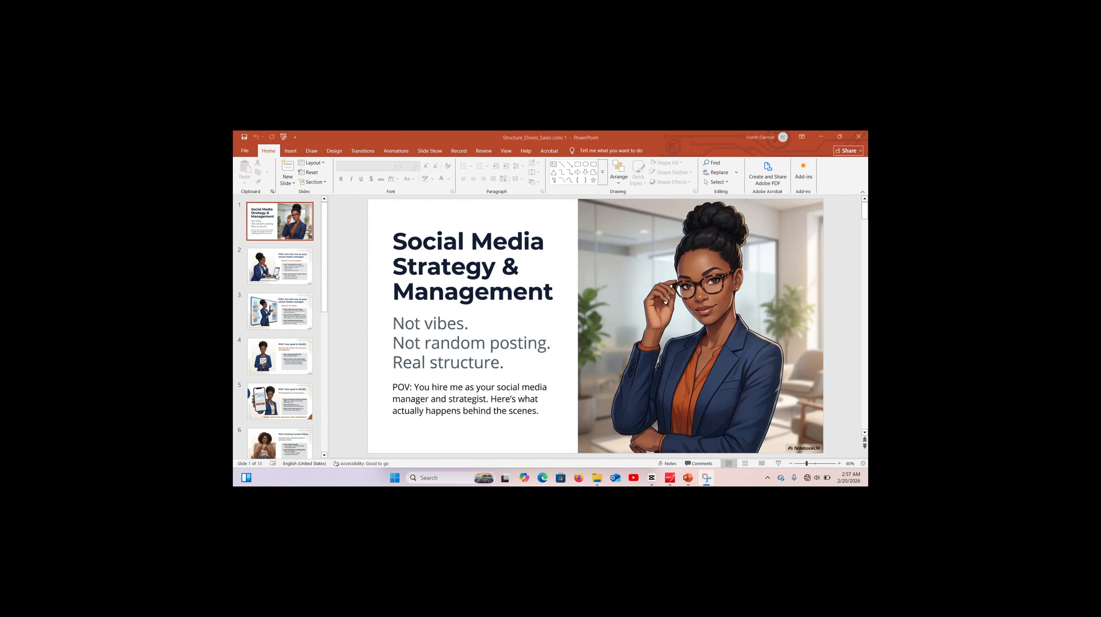
- Switch to PowerPoint and look through slides of the Structure_Drives_Sales presentation, including slides 5 and 8
left_click(276, 276)
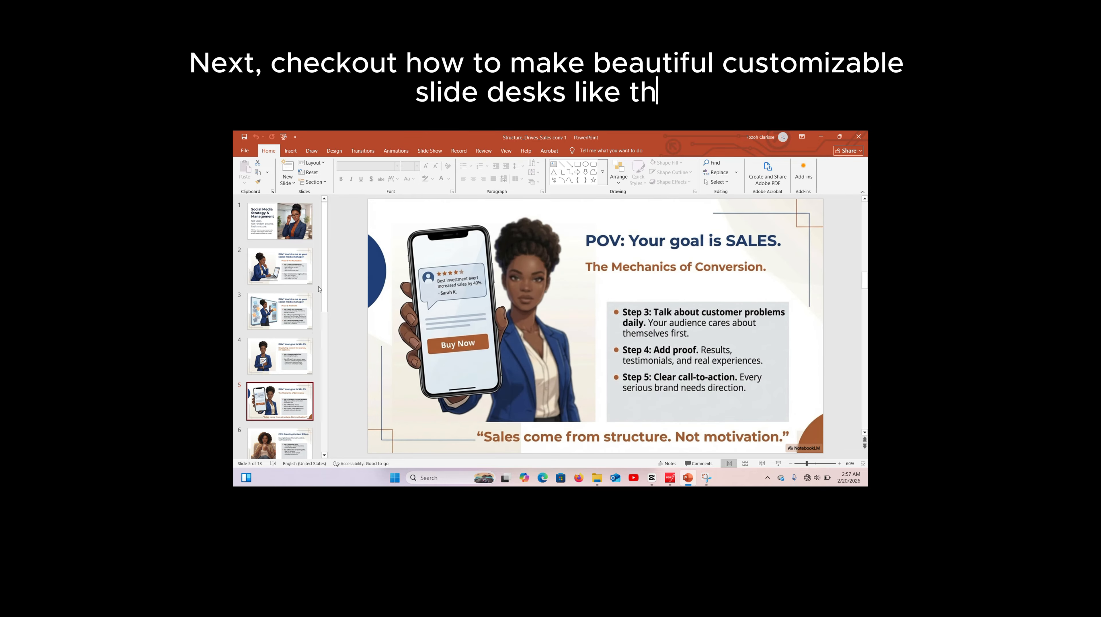
scroll(294, 328, "down", 2)
left_click(294, 345)
scroll(305, 346, "down", 2)
left_click(305, 345)
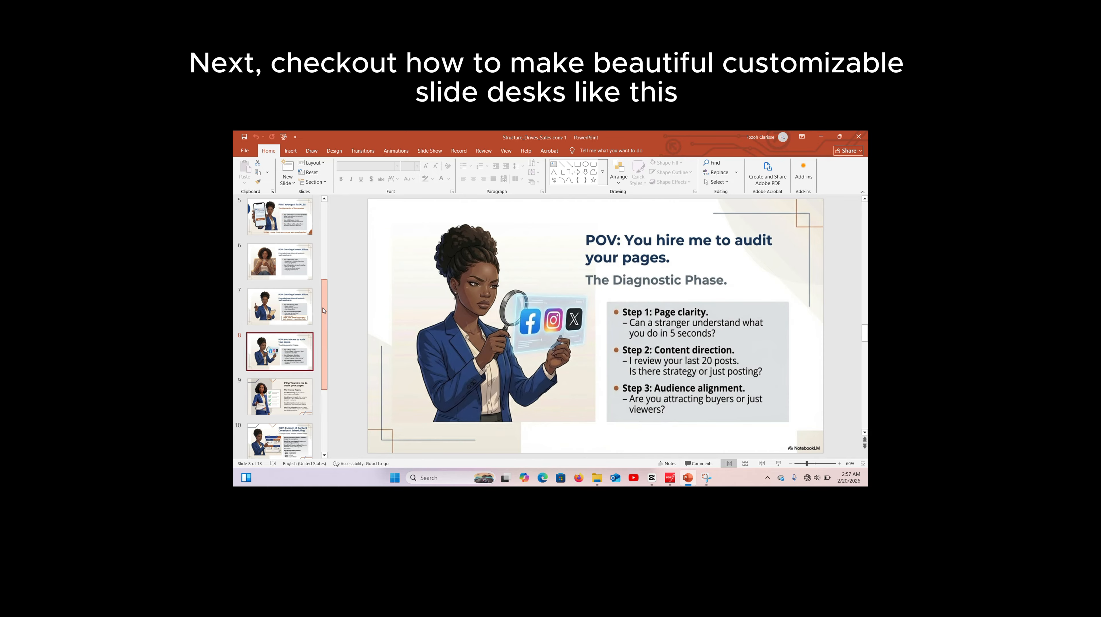
- Return to the first slide, start the slide show and advance through the "Social Media Strategy & Management" presentation past slide 5
left_click_drag(323, 311, 323, 232)
left_click(280, 221)
left_click(778, 464)
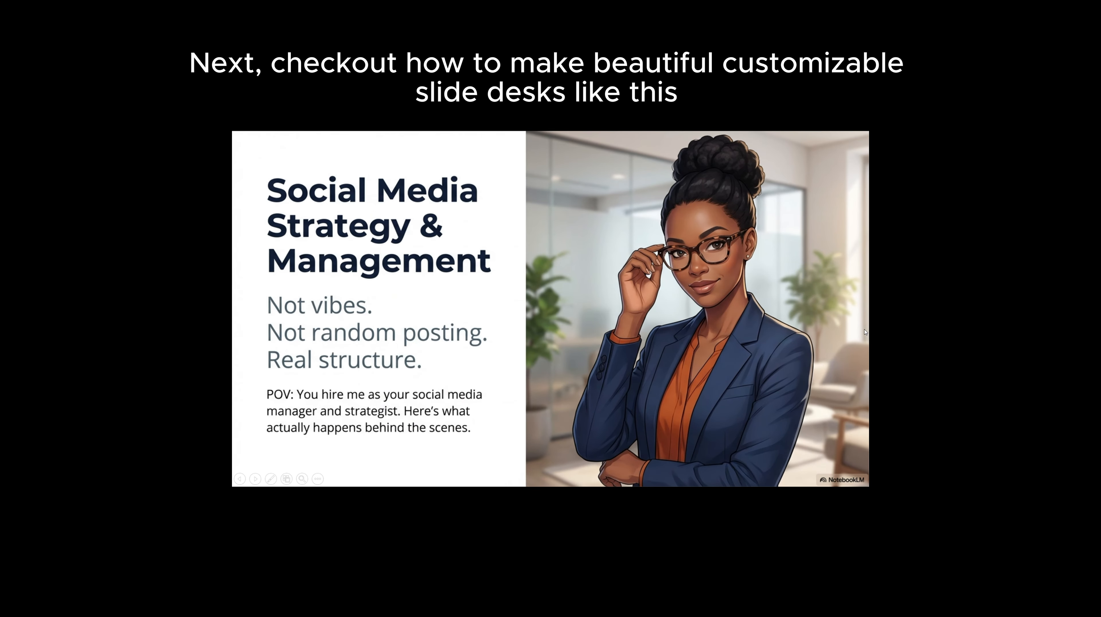
left_click(858, 338)
left_click(858, 338)
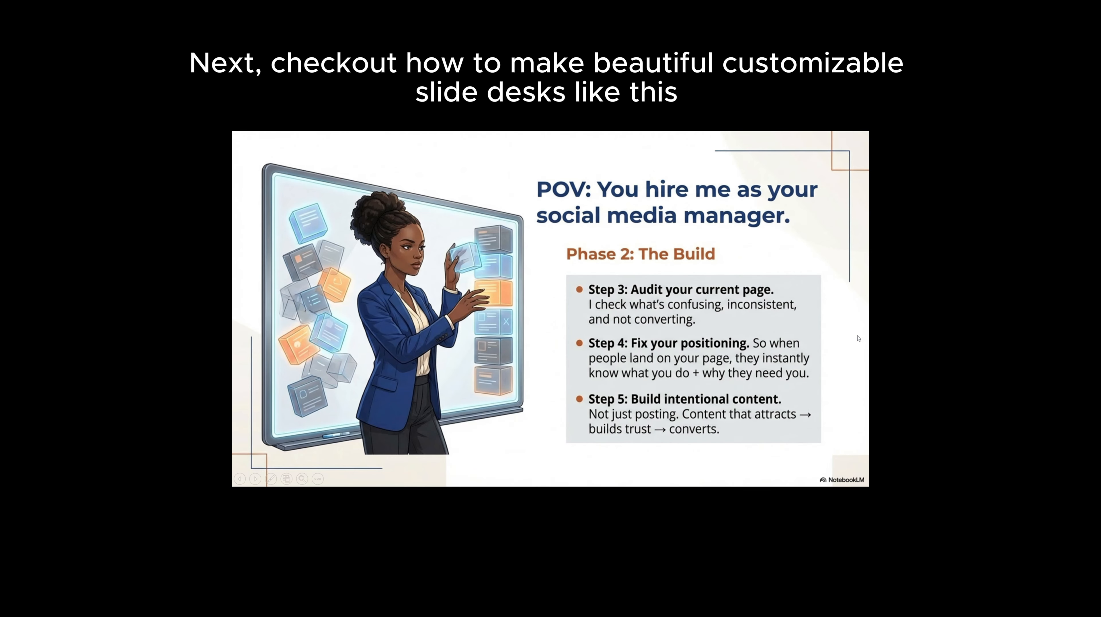
left_click(858, 338)
left_click(858, 338)
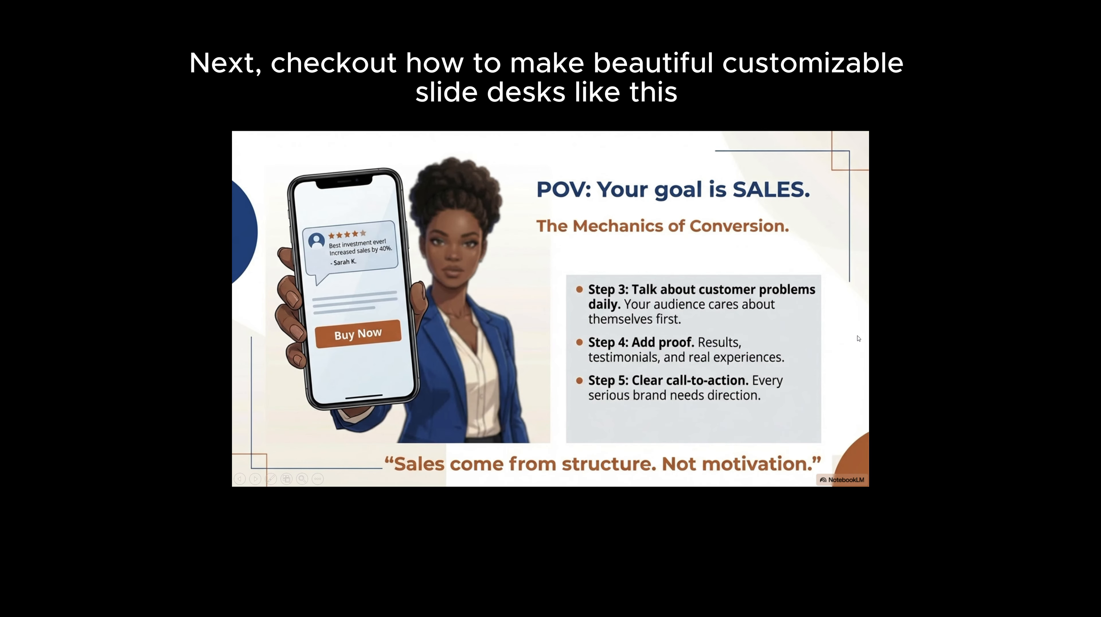
left_click(857, 339)
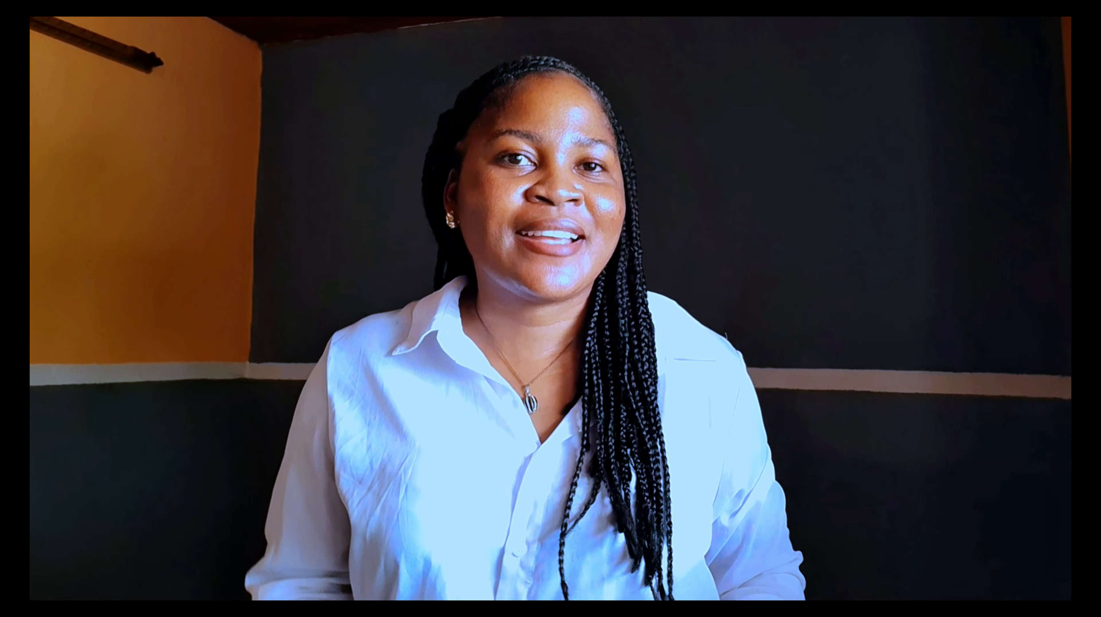